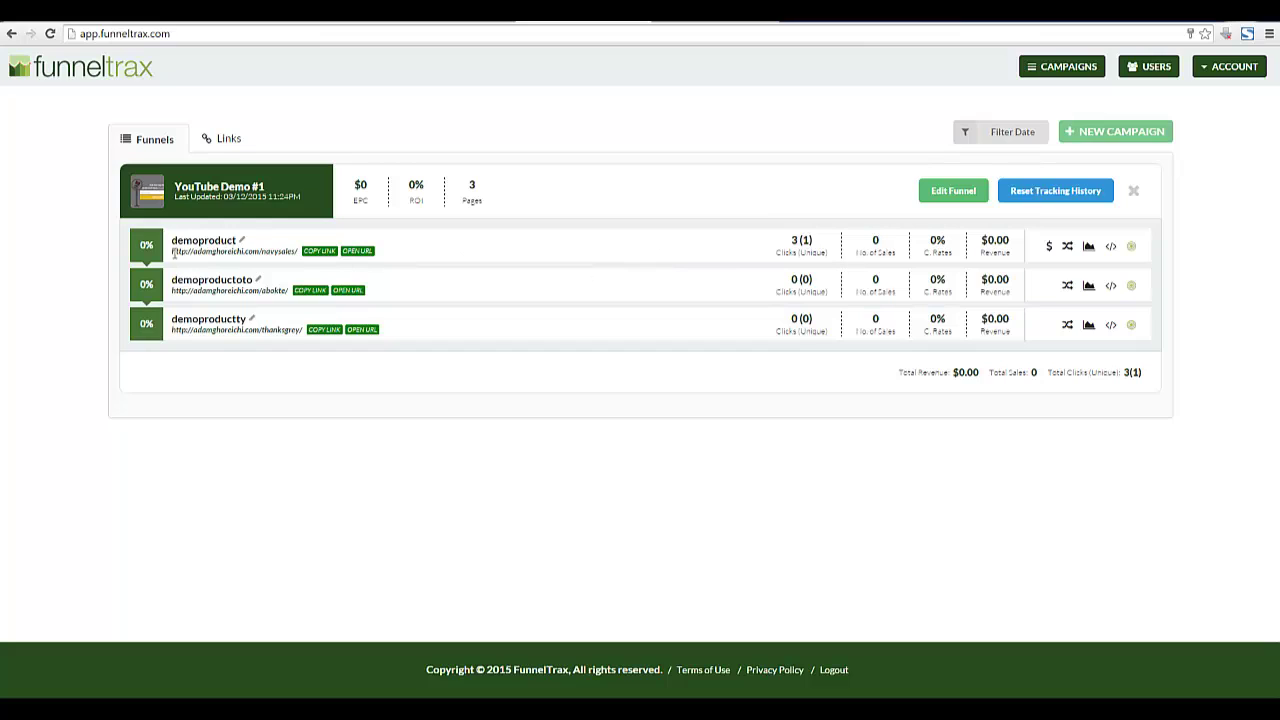
Review the tracking code for the demoproduct page of the YouTube Demo #1 funnel and close its setup dialog.
left_click_drag(173, 252, 325, 255)
left_click(1100, 440)
left_click(1111, 248)
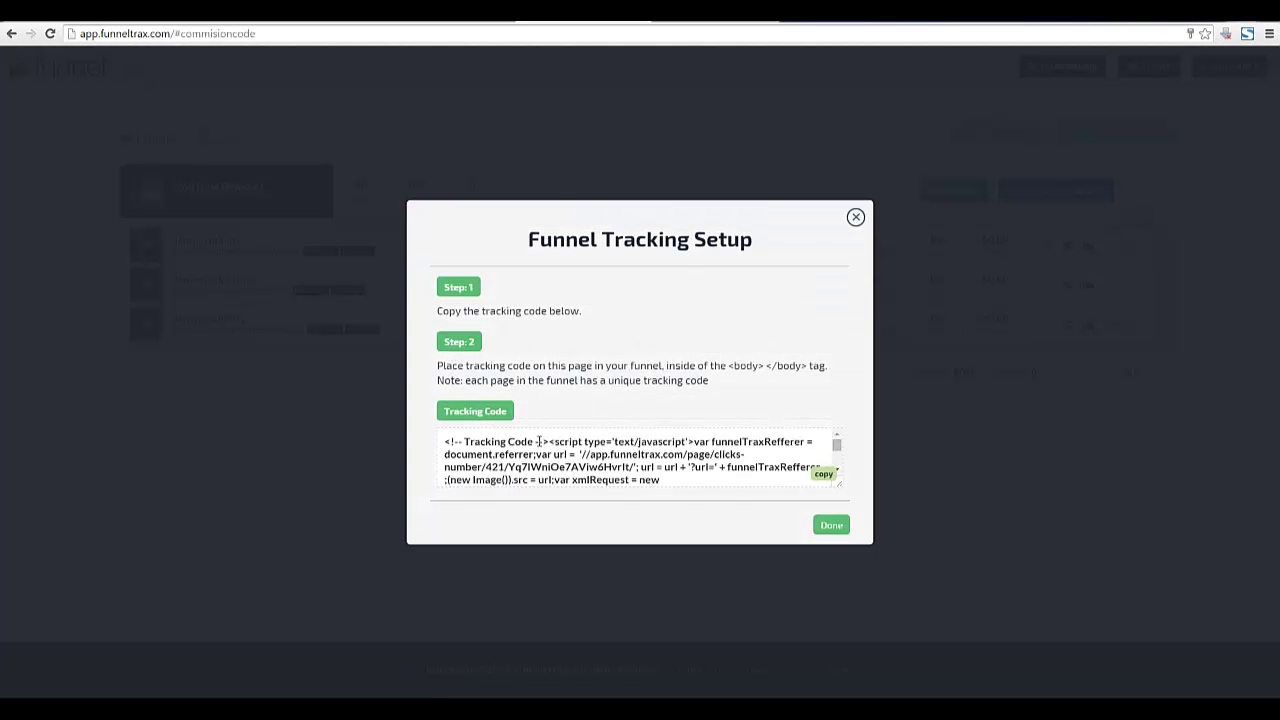
scroll(539, 441, "down", 5)
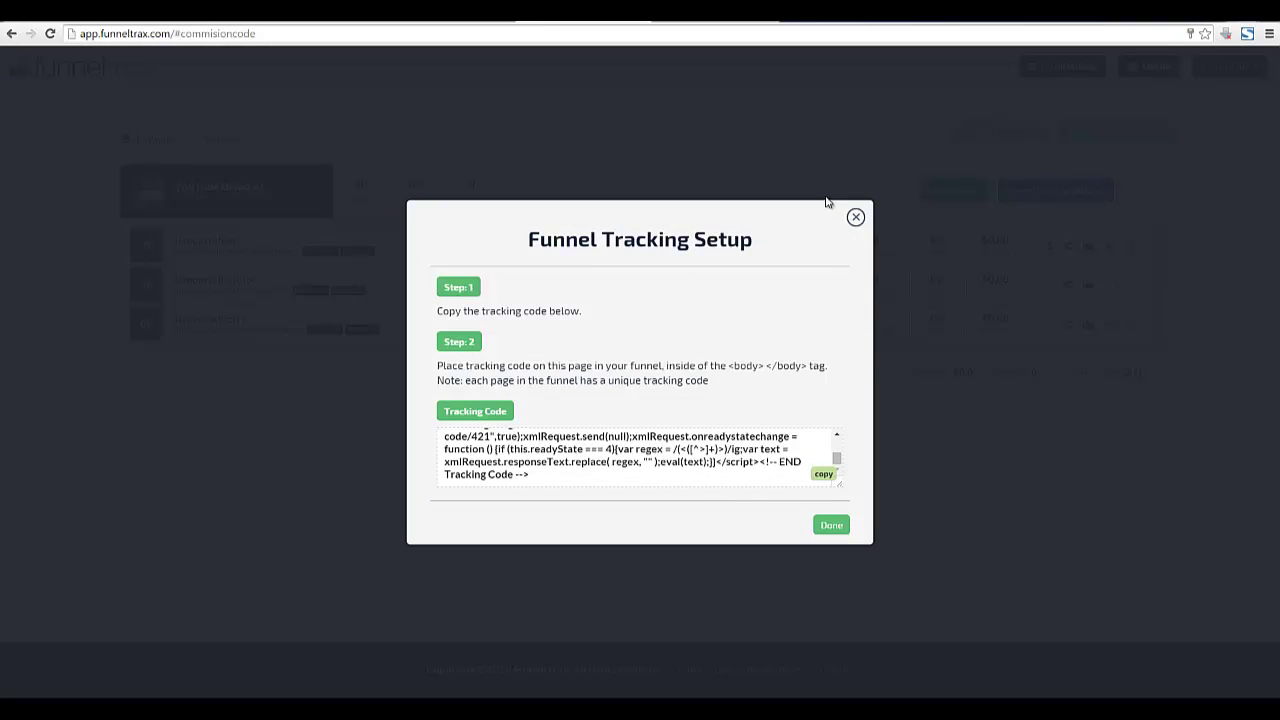
left_click(856, 217)
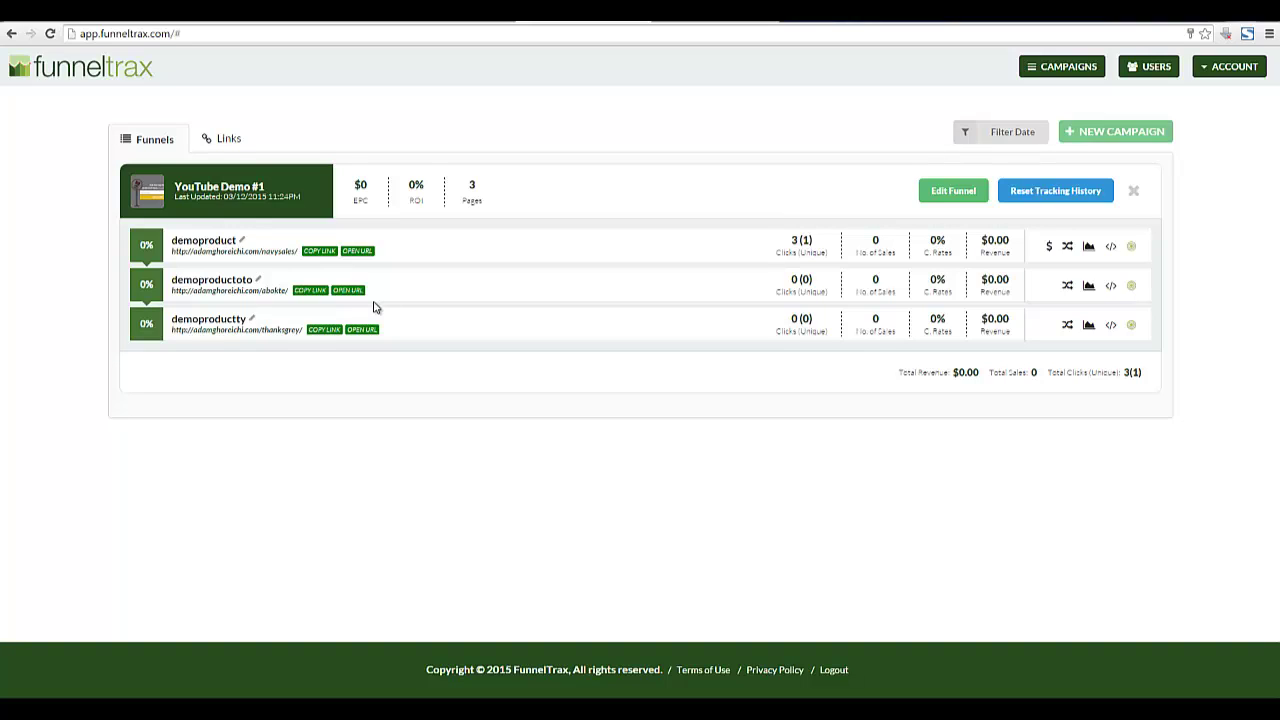
Open the Product Training and Funnel Training pages separately and go to the split test / traffic distribution video.
left_click(1206, 74)
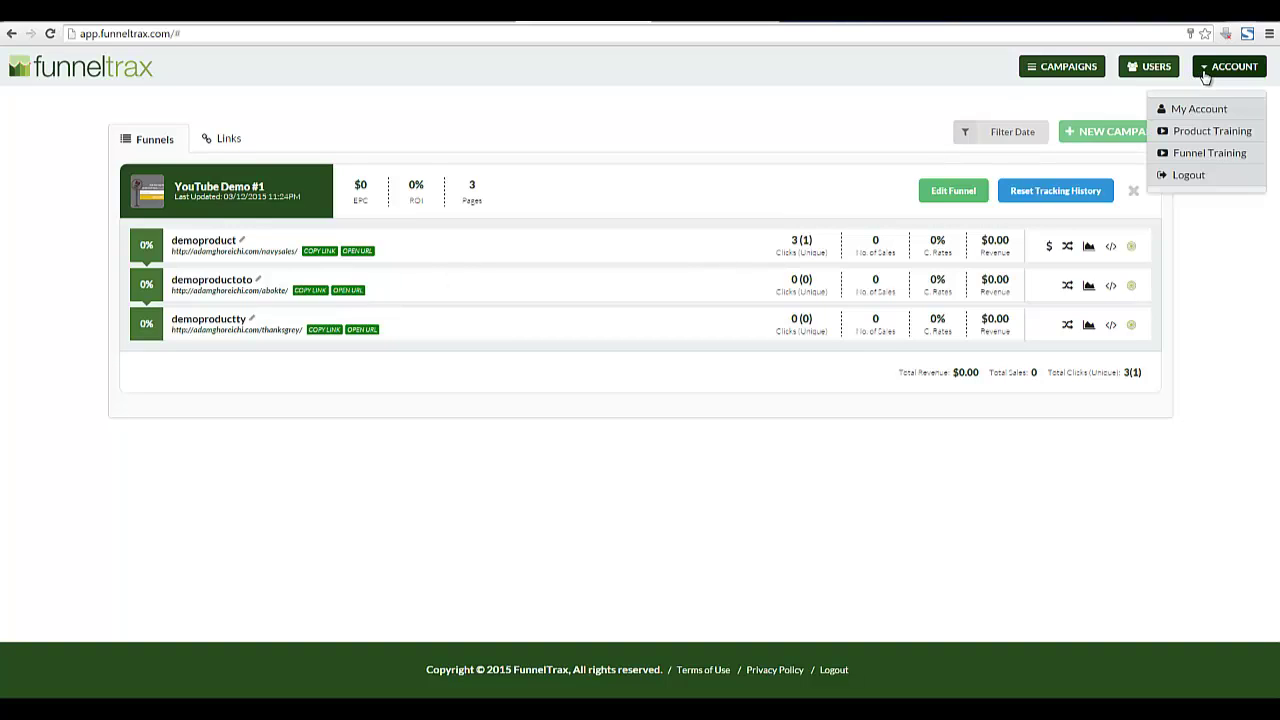
right_click(1202, 138)
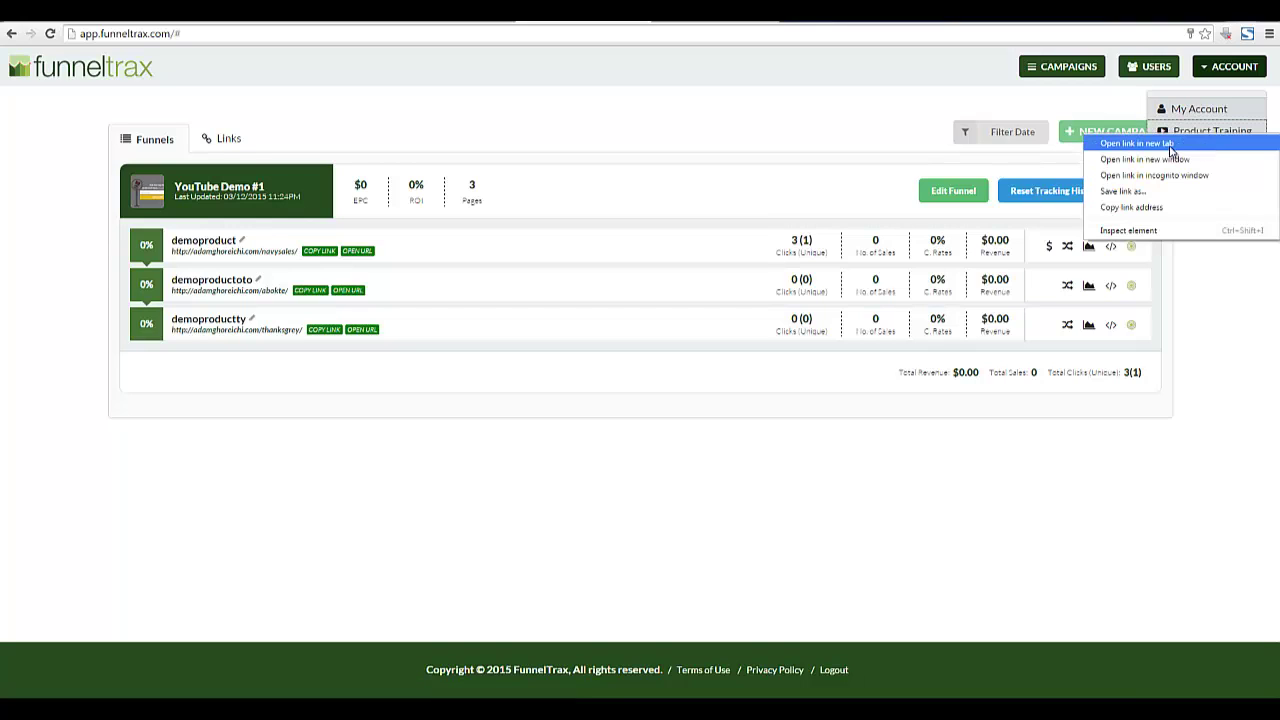
left_click(1172, 142)
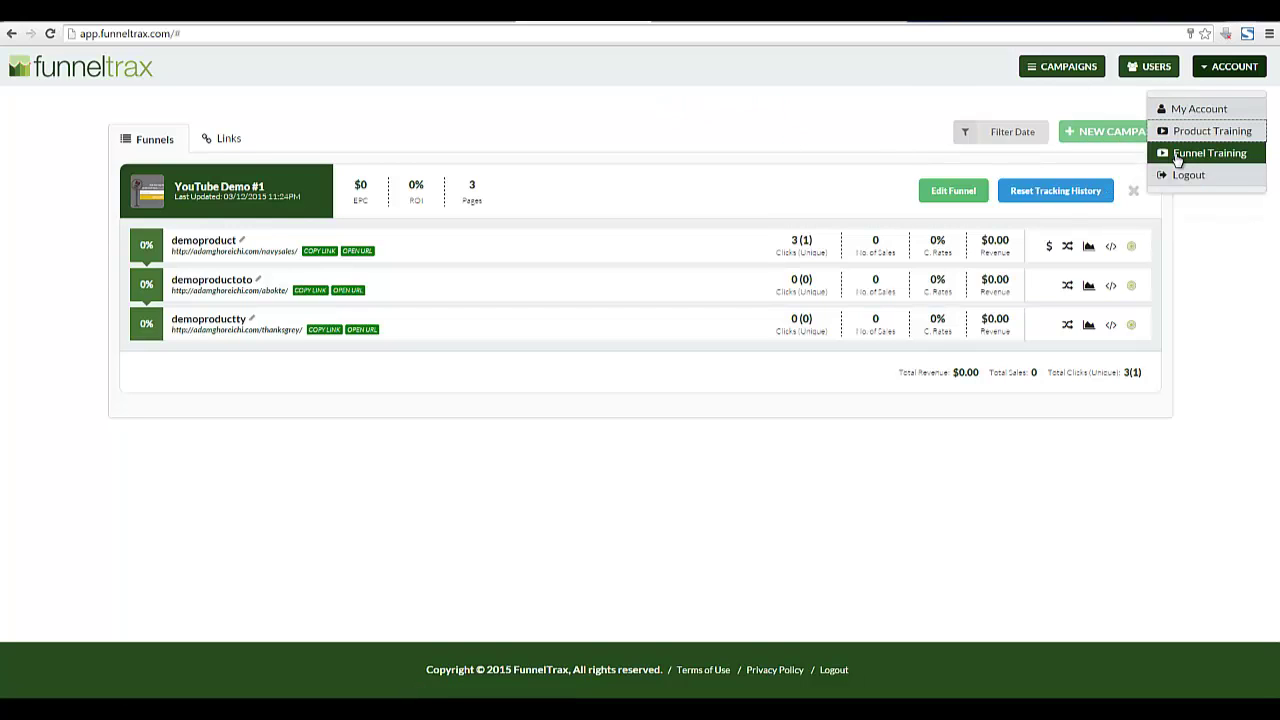
right_click(1182, 158)
left_click(1185, 164)
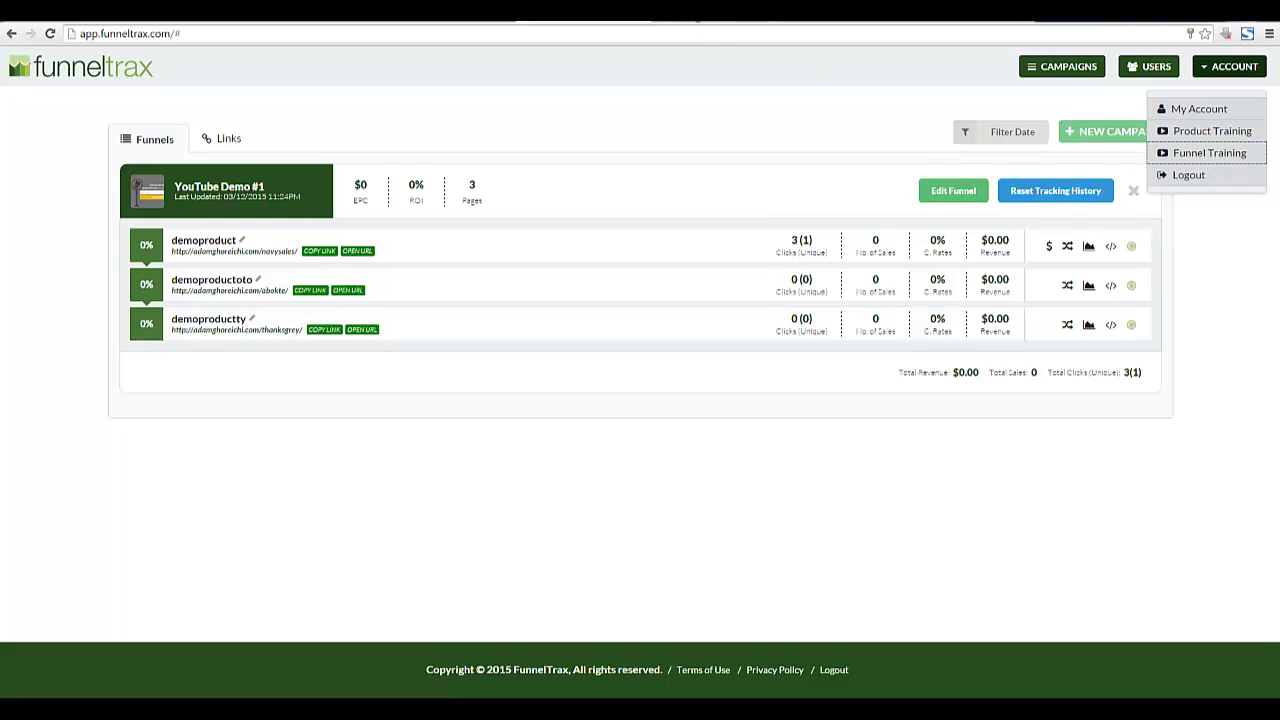
key("ctrl+Tab")
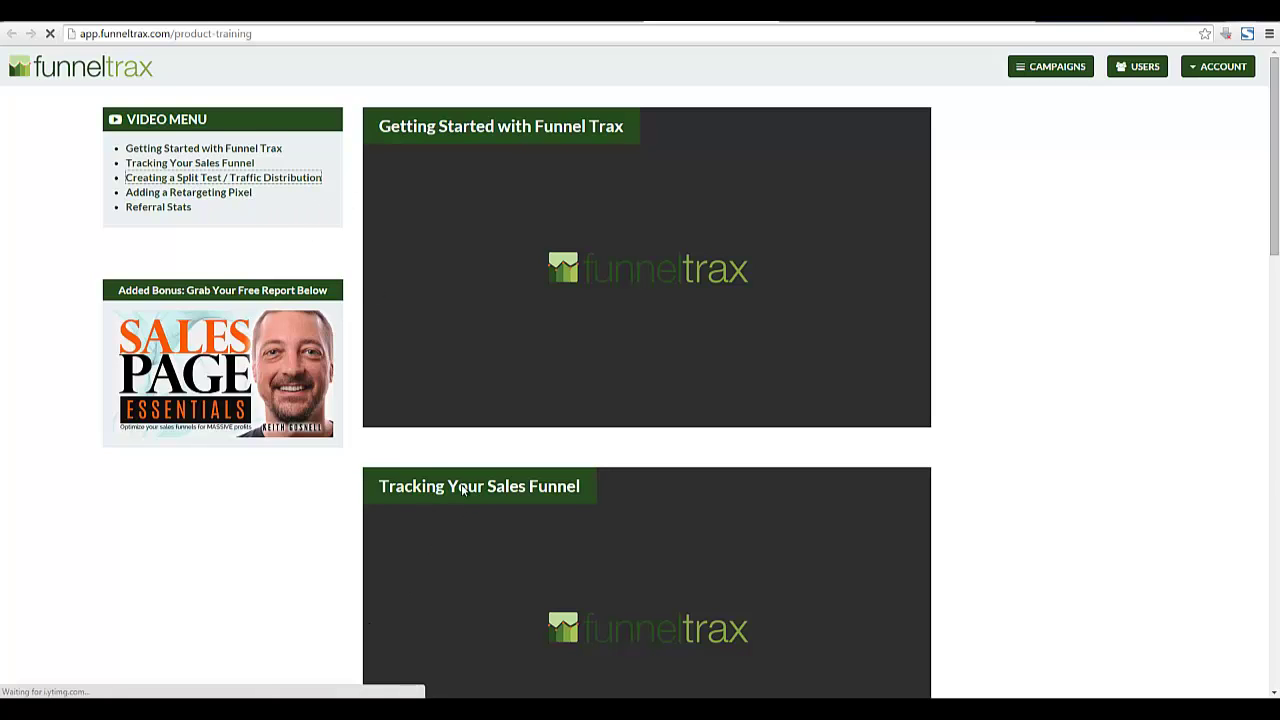
left_click(223, 177)
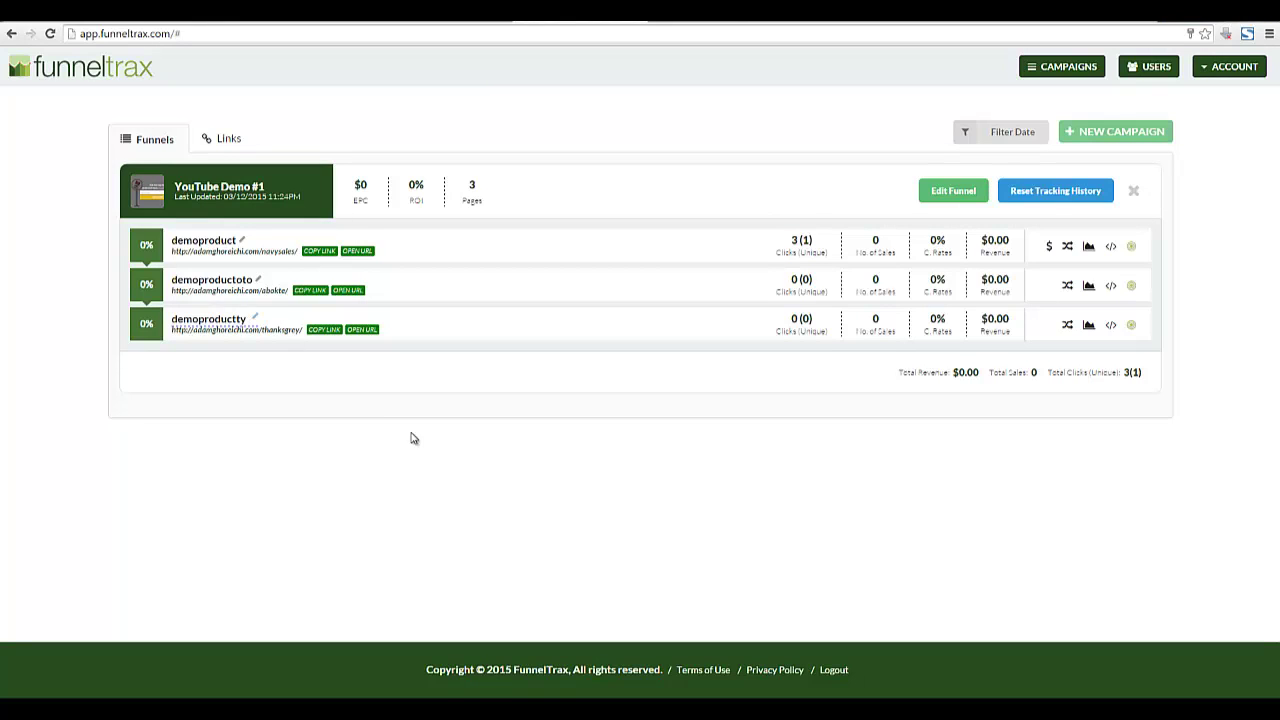
right_click(464, 411)
left_click(356, 422)
right_click(345, 258)
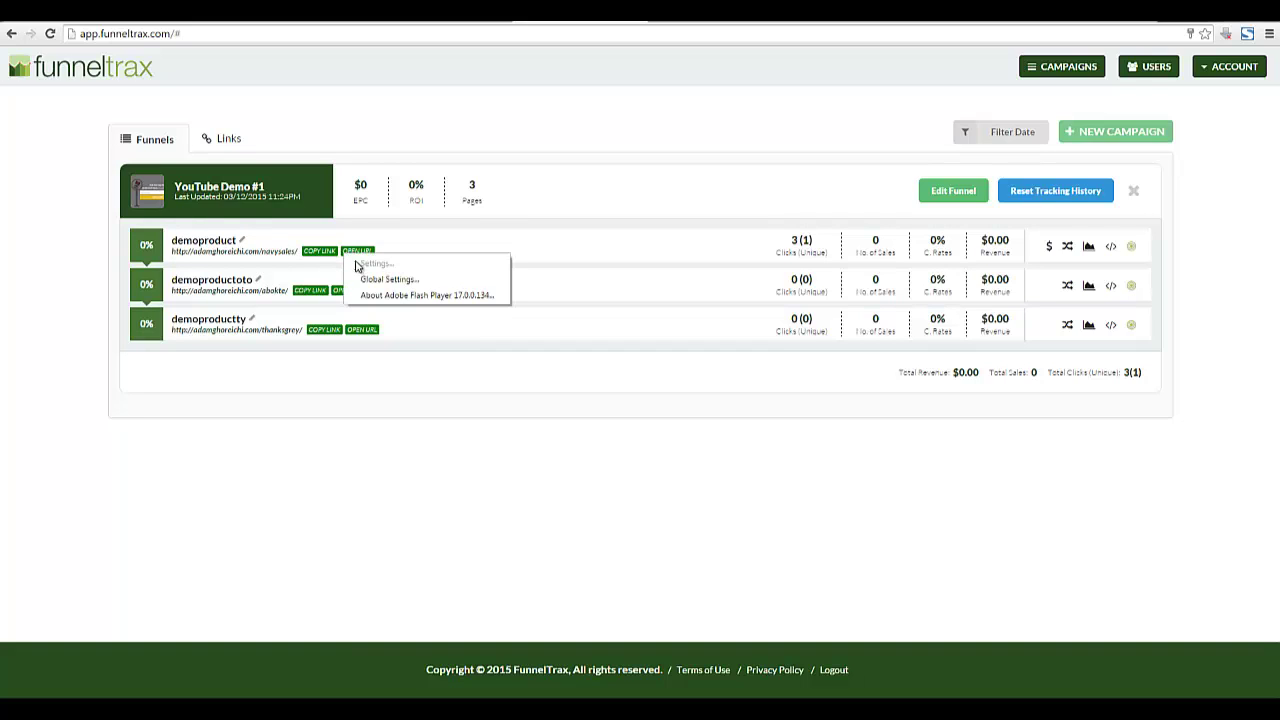
left_click(92, 305)
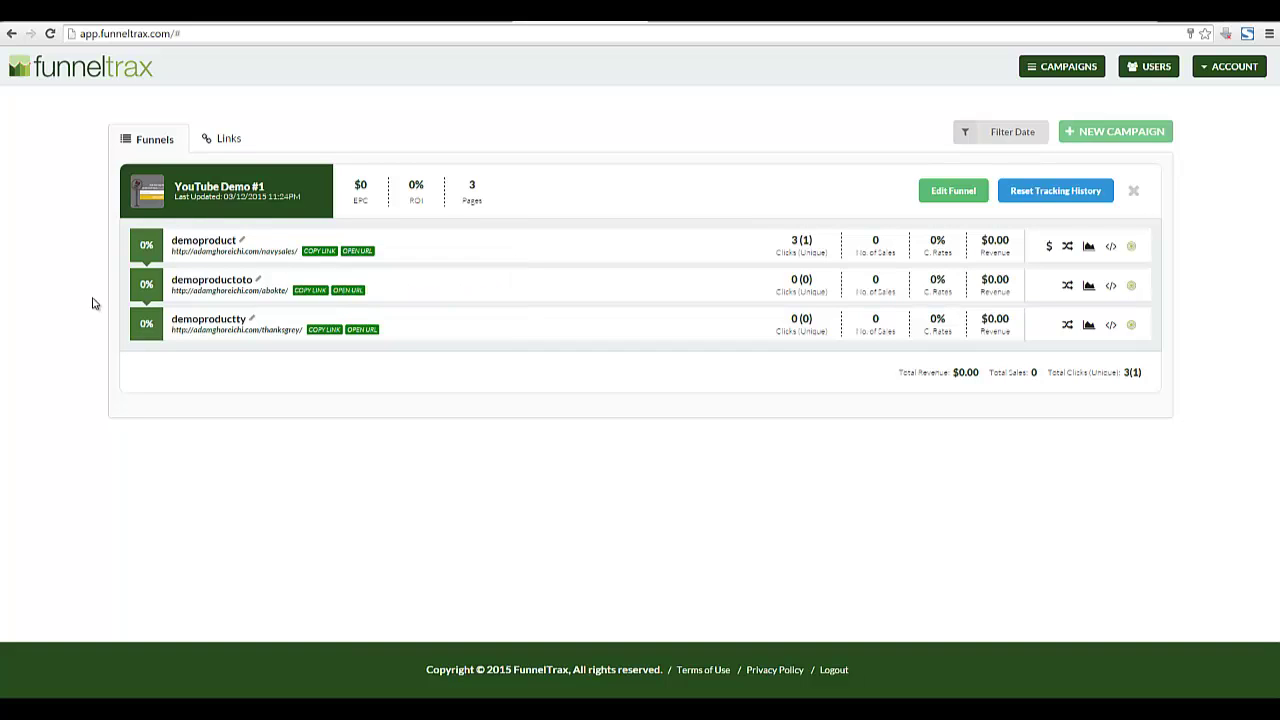
Open the demoproduct page's URL, review the sales page from headline to footer, and return to the funnel list.
left_click(350, 252)
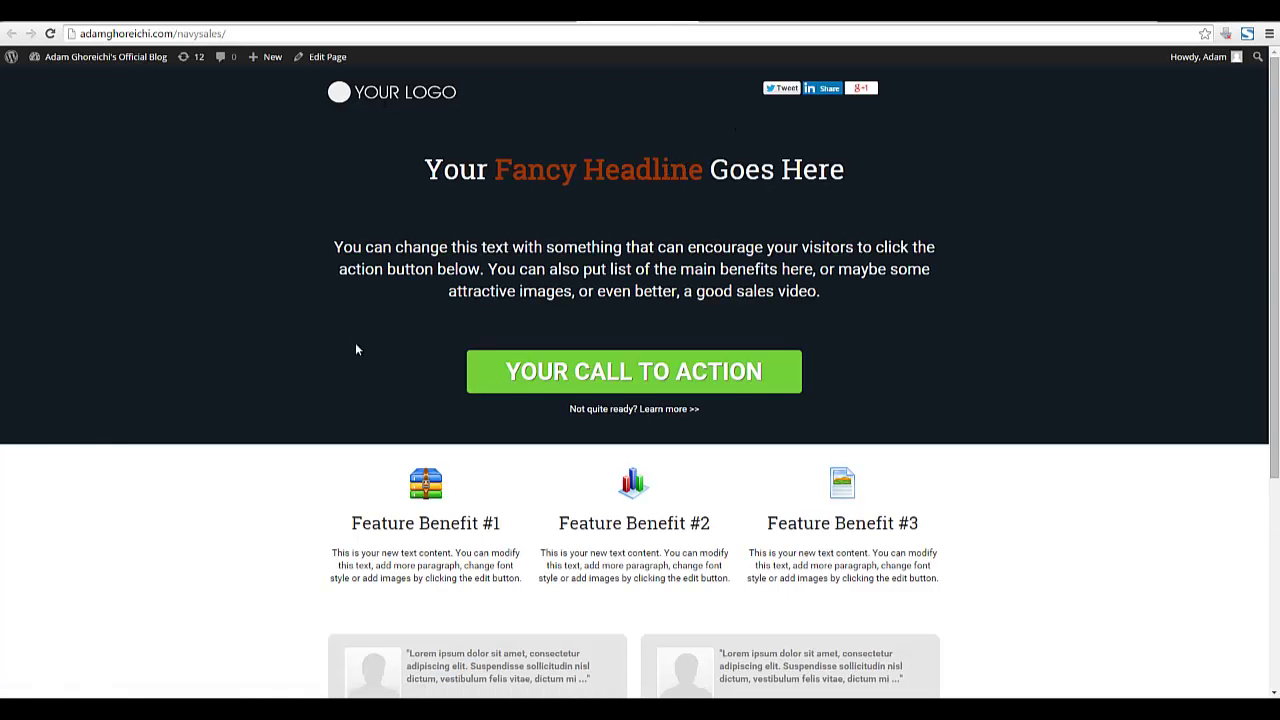
scroll(356, 348, "down", 5)
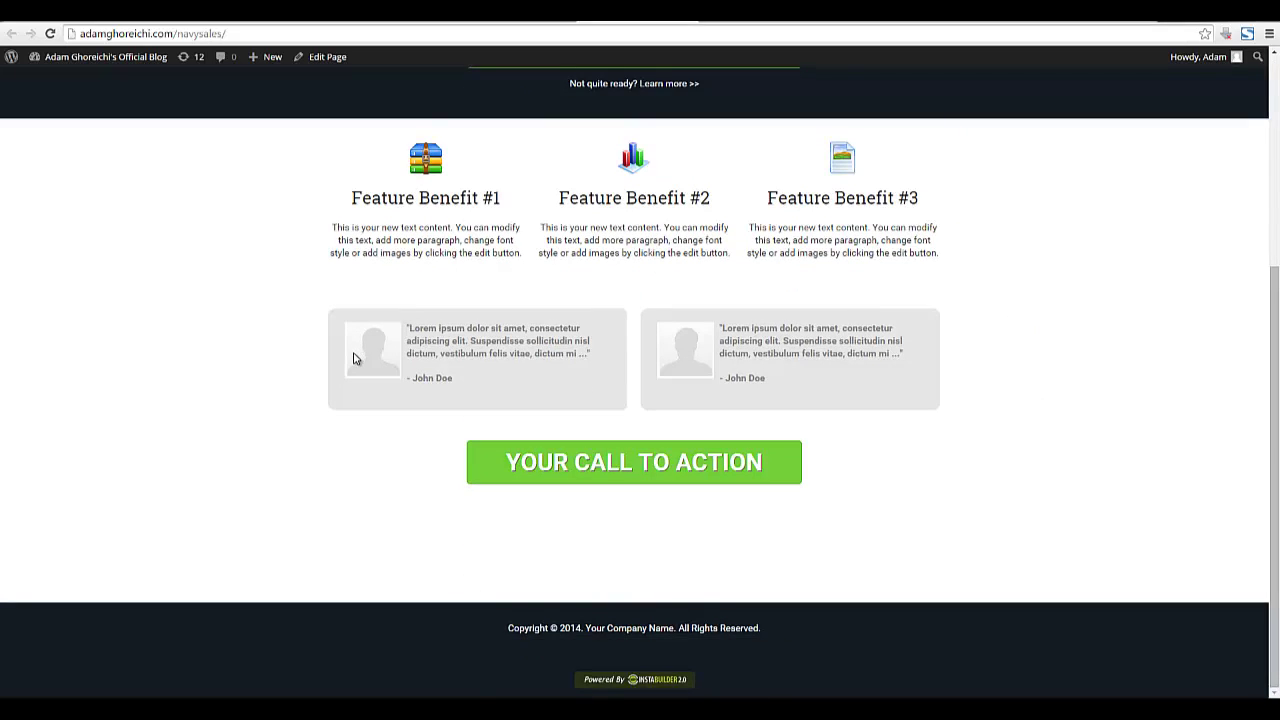
scroll(354, 356, "up", 3)
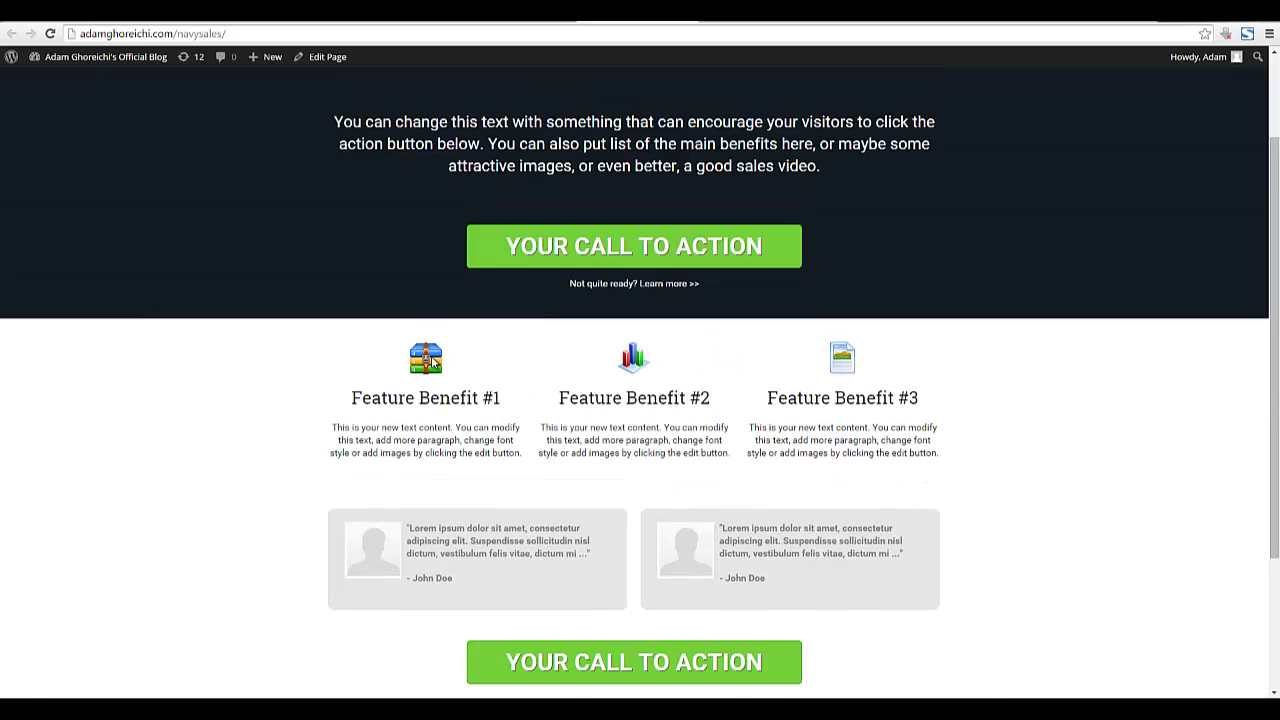
scroll(563, 406, "up", 2)
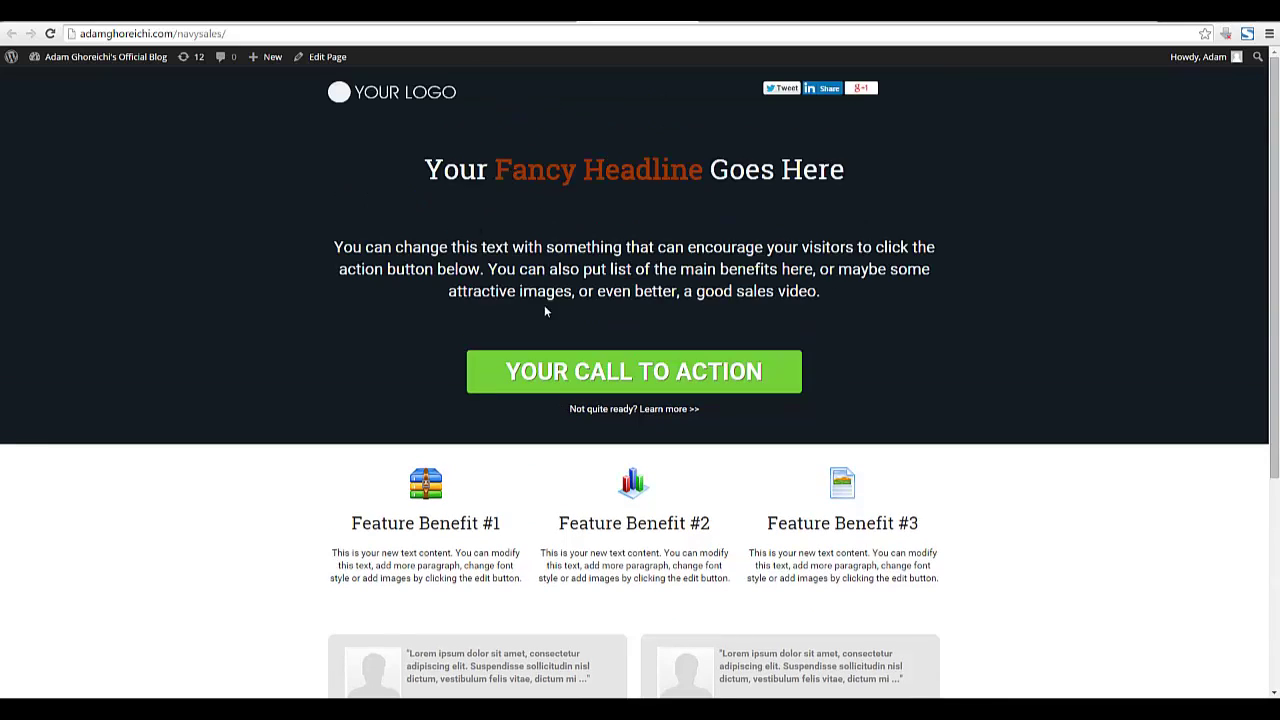
left_click(689, 20)
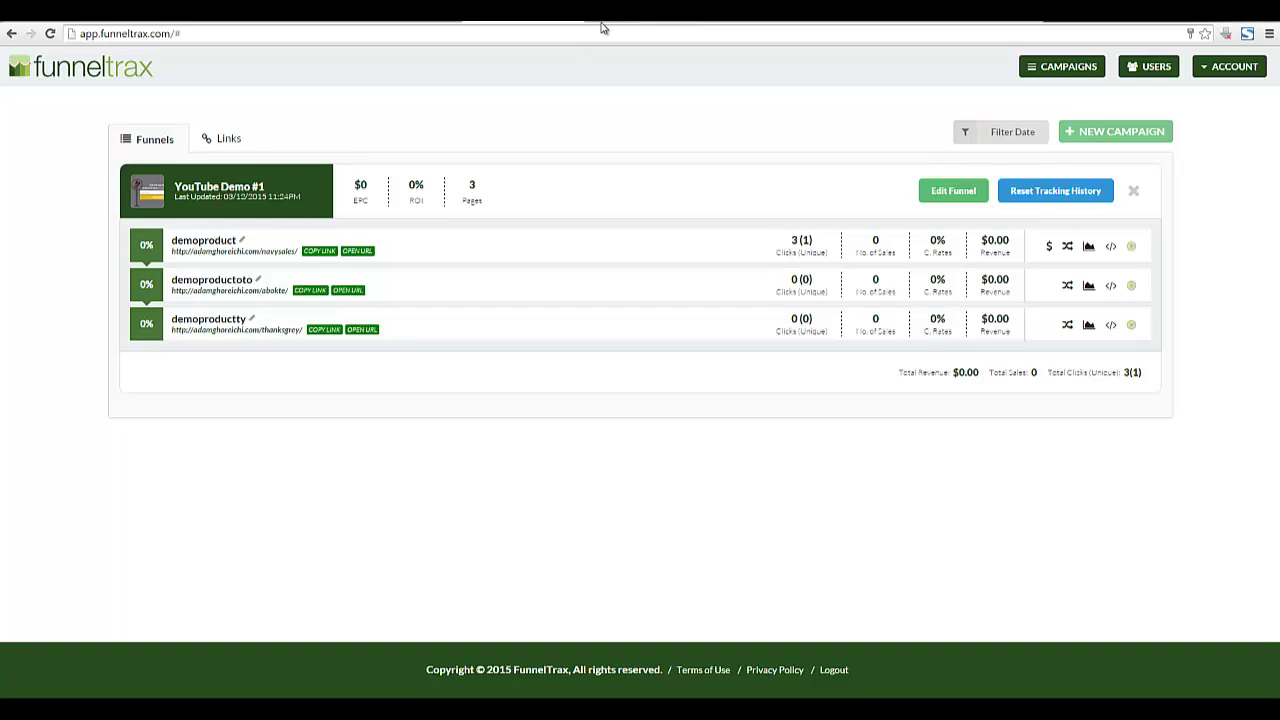
Switch to the WordPress admin and create a new InstaBuilder 2.0 page from the free report template with the blue arrow.
left_click(607, 18)
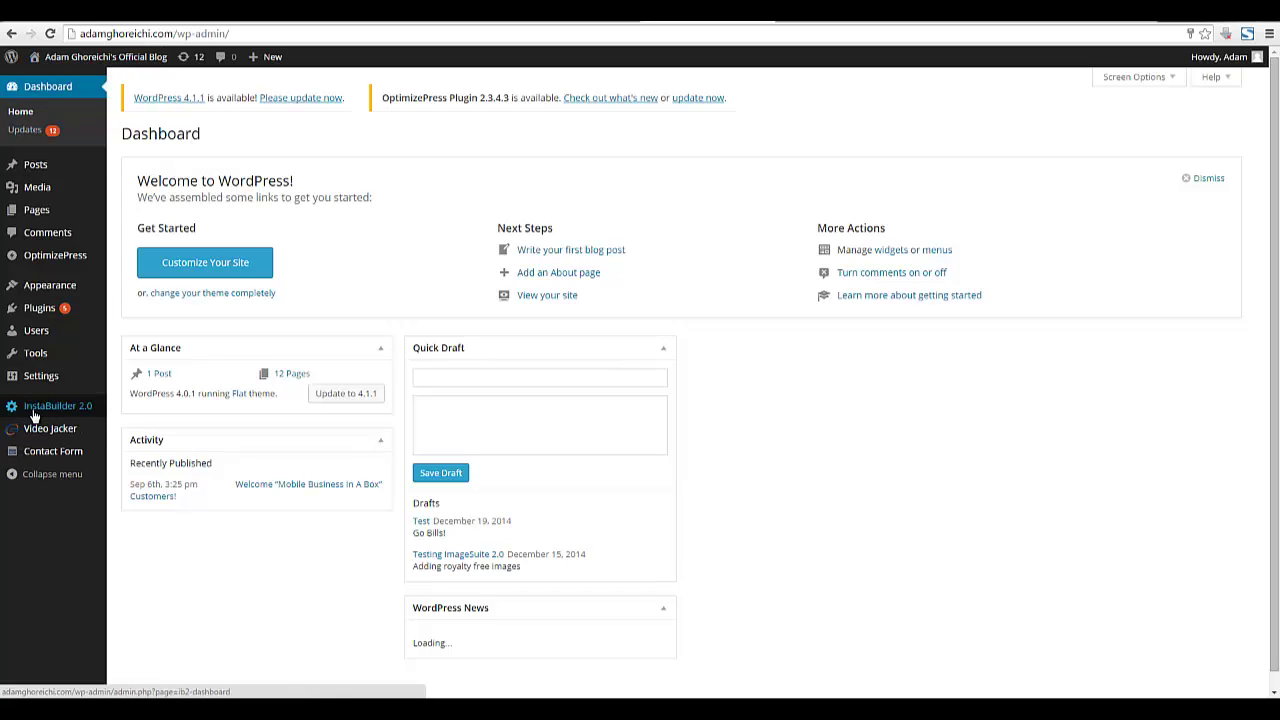
mouse_move(32, 409)
left_click(112, 399)
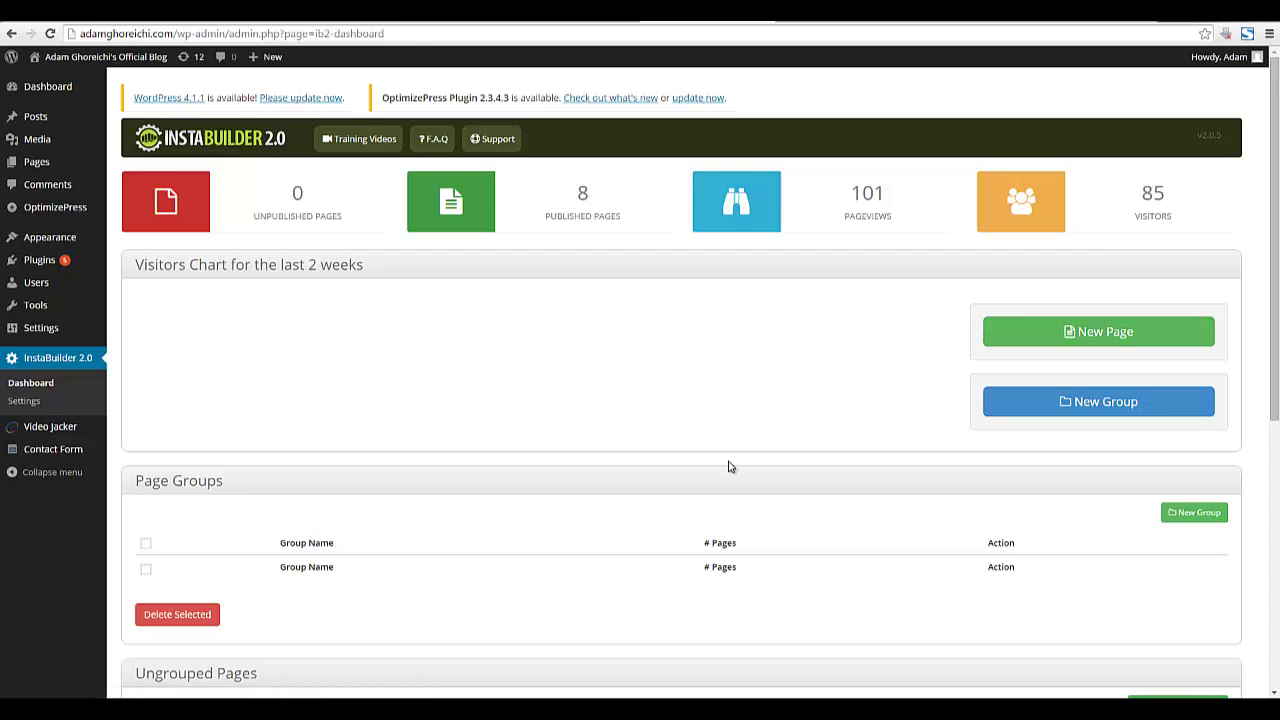
left_click(1034, 330)
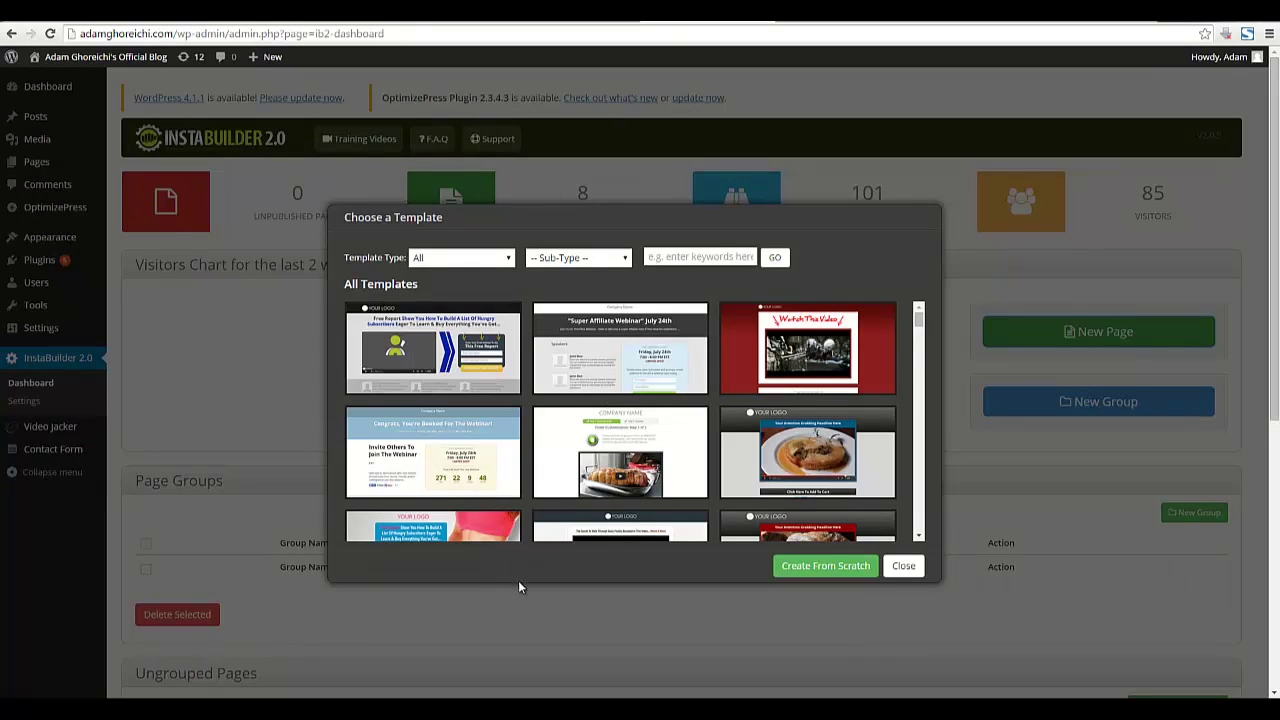
left_click(434, 351)
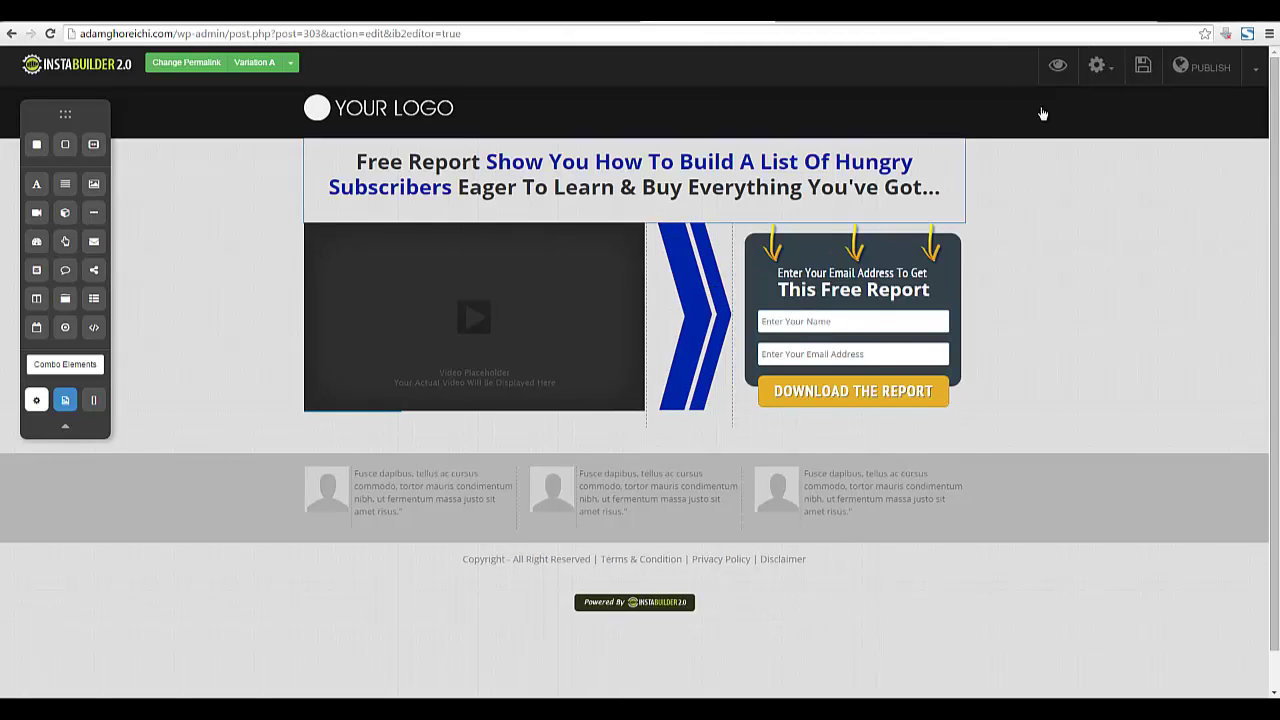
Save and publish the new opt-in page, and exit the InstaBuilder editor.
left_click(1142, 68)
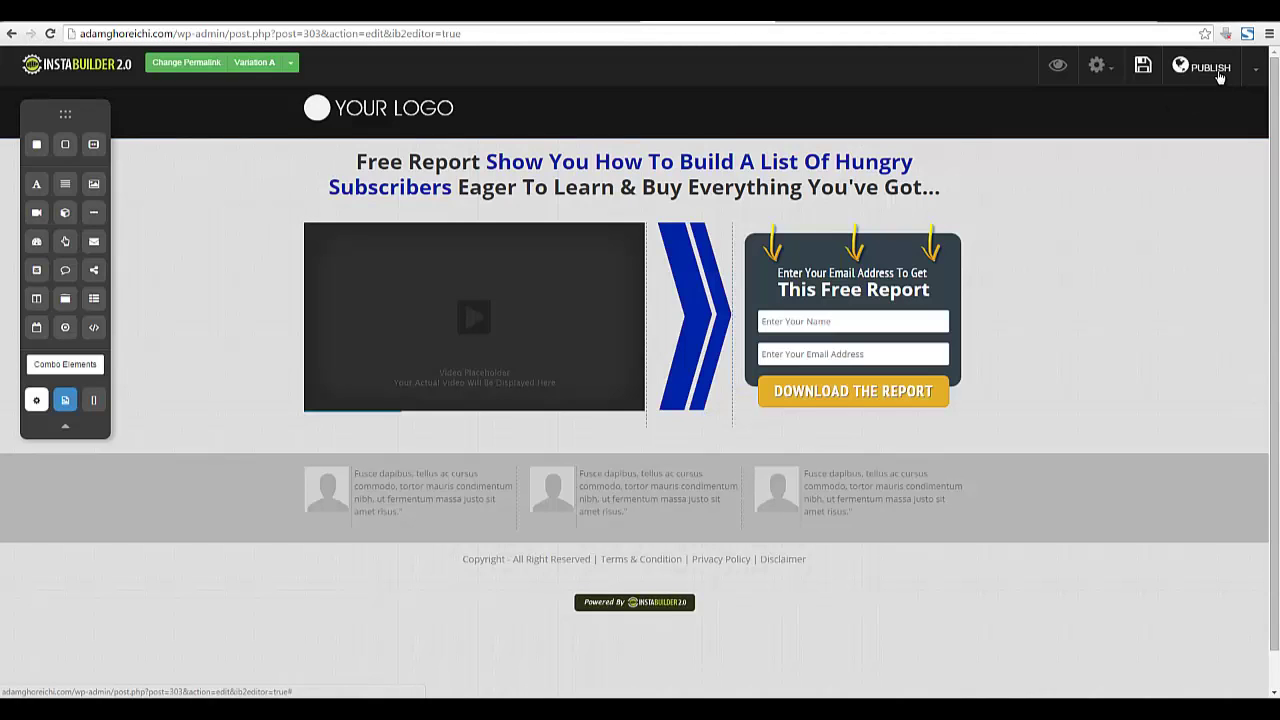
left_click(1218, 72)
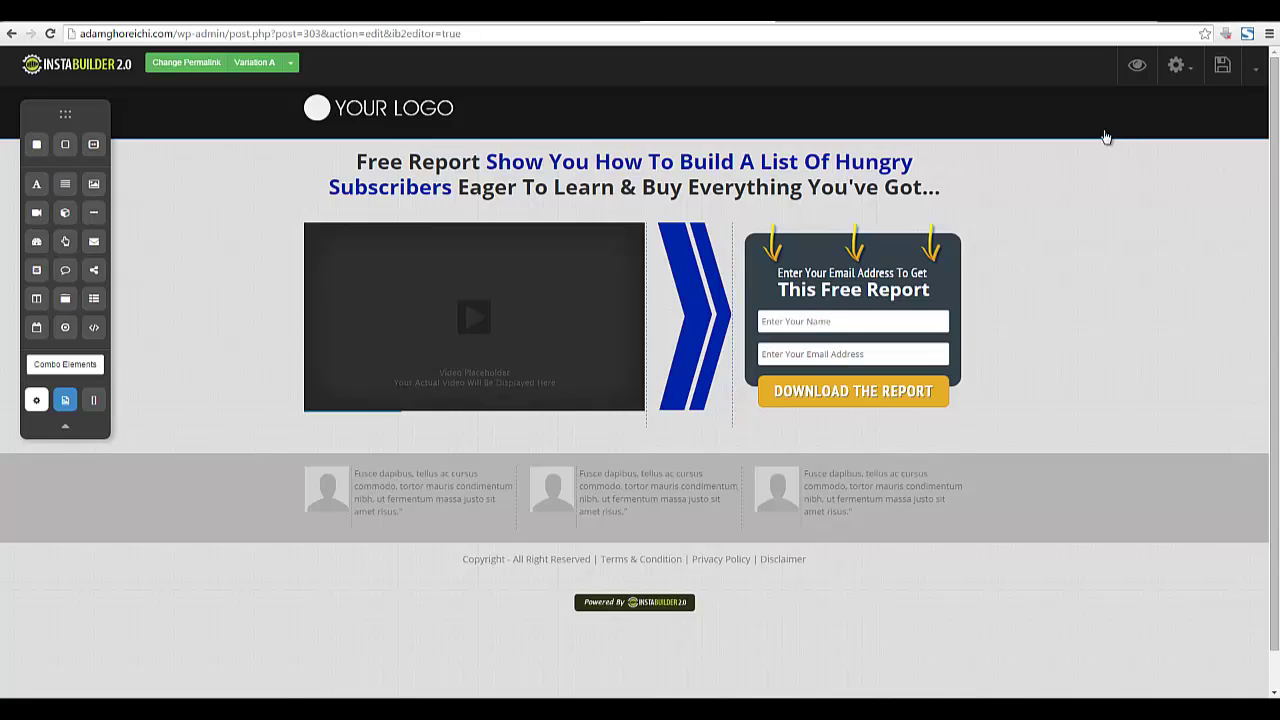
left_click(1255, 72)
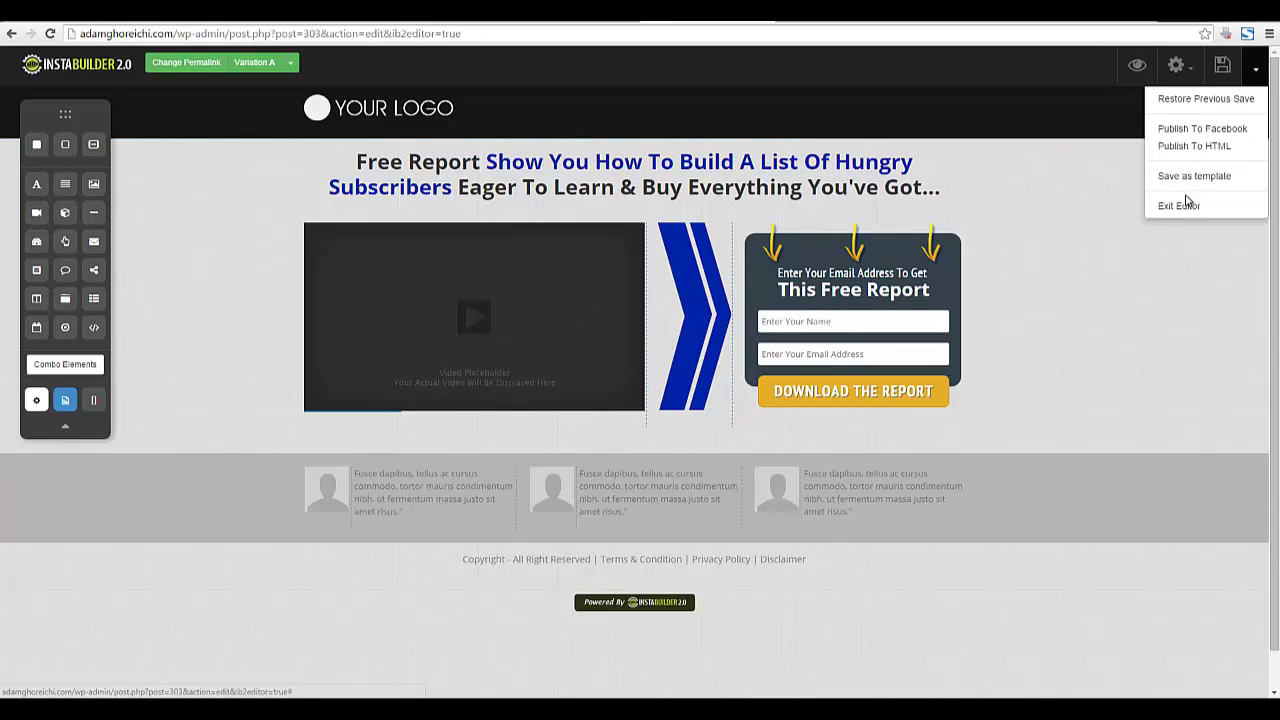
left_click(1182, 205)
left_click(670, 129)
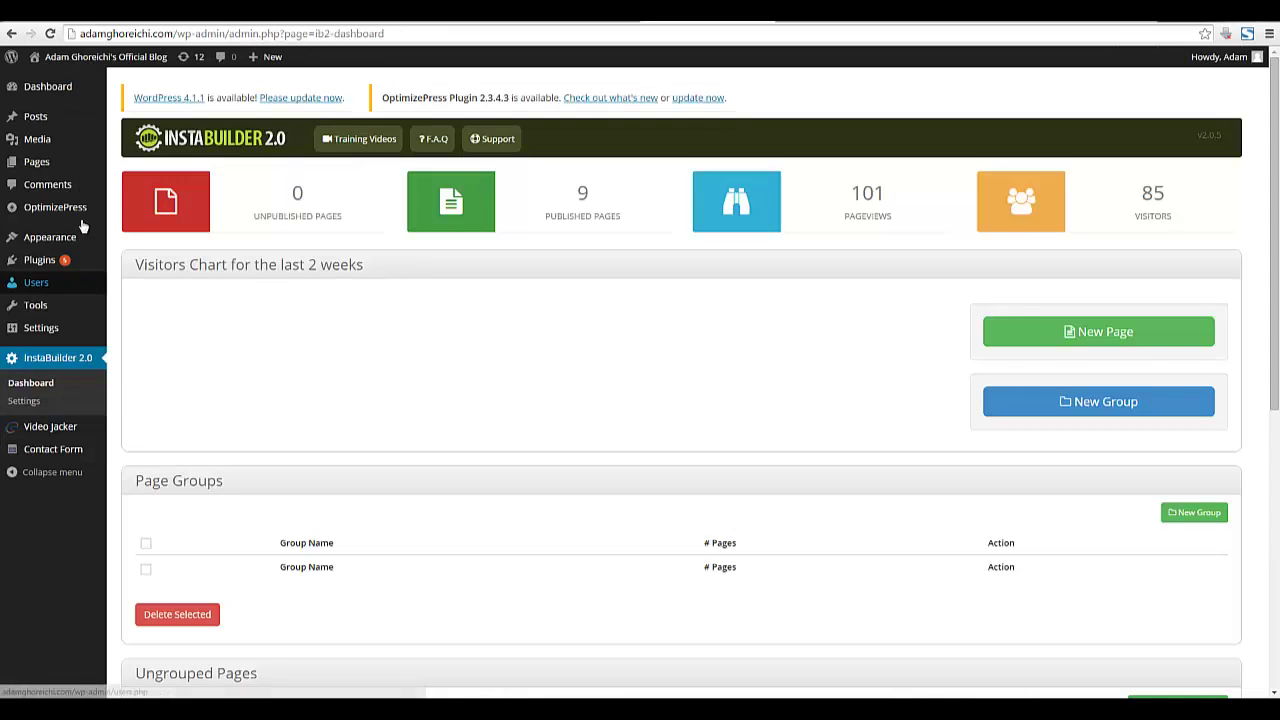
Open the list of all WordPress pages, view the published arrowoptinblue page separately, and return to the list.
mouse_move(72, 166)
left_click(133, 163)
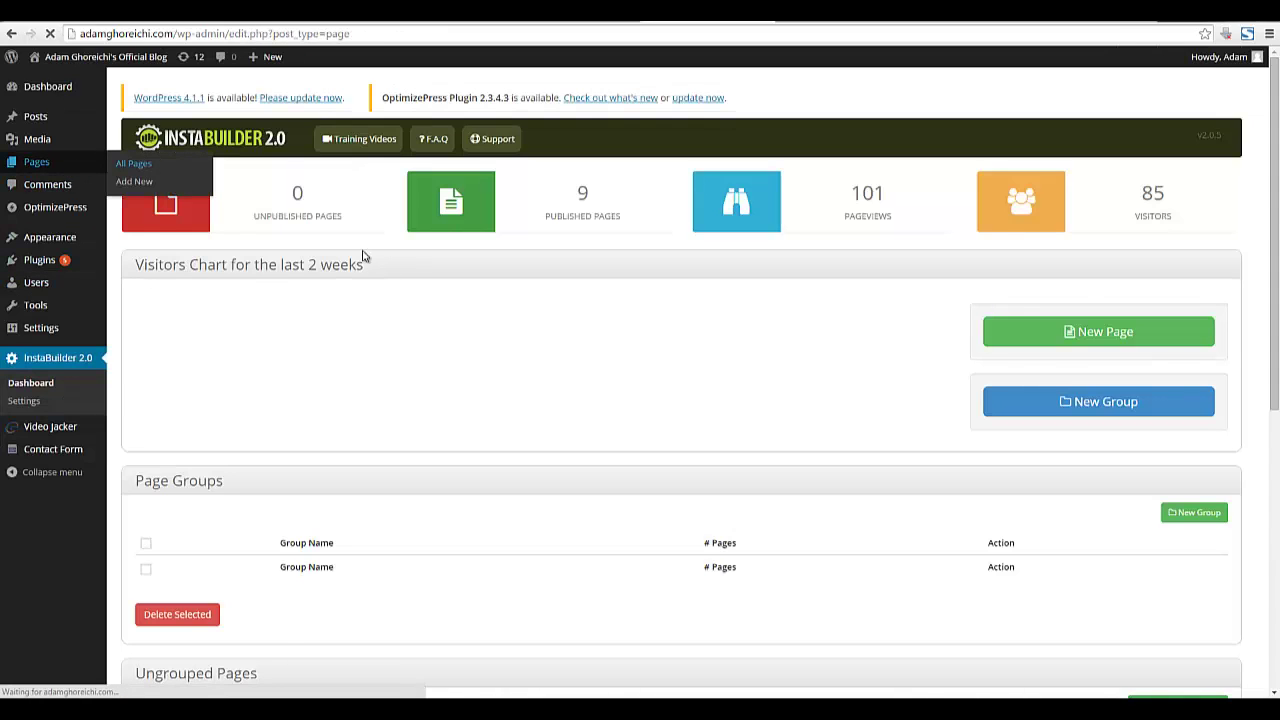
right_click(266, 248)
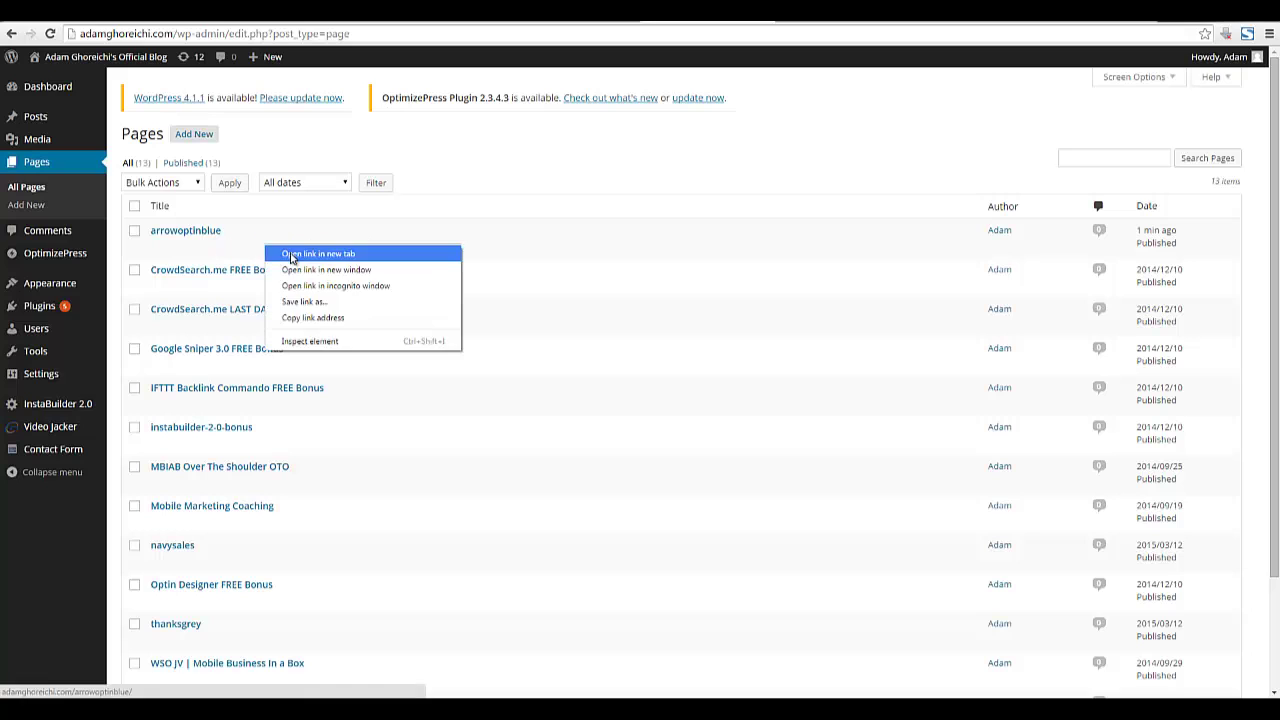
left_click(291, 256)
left_click(752, 24)
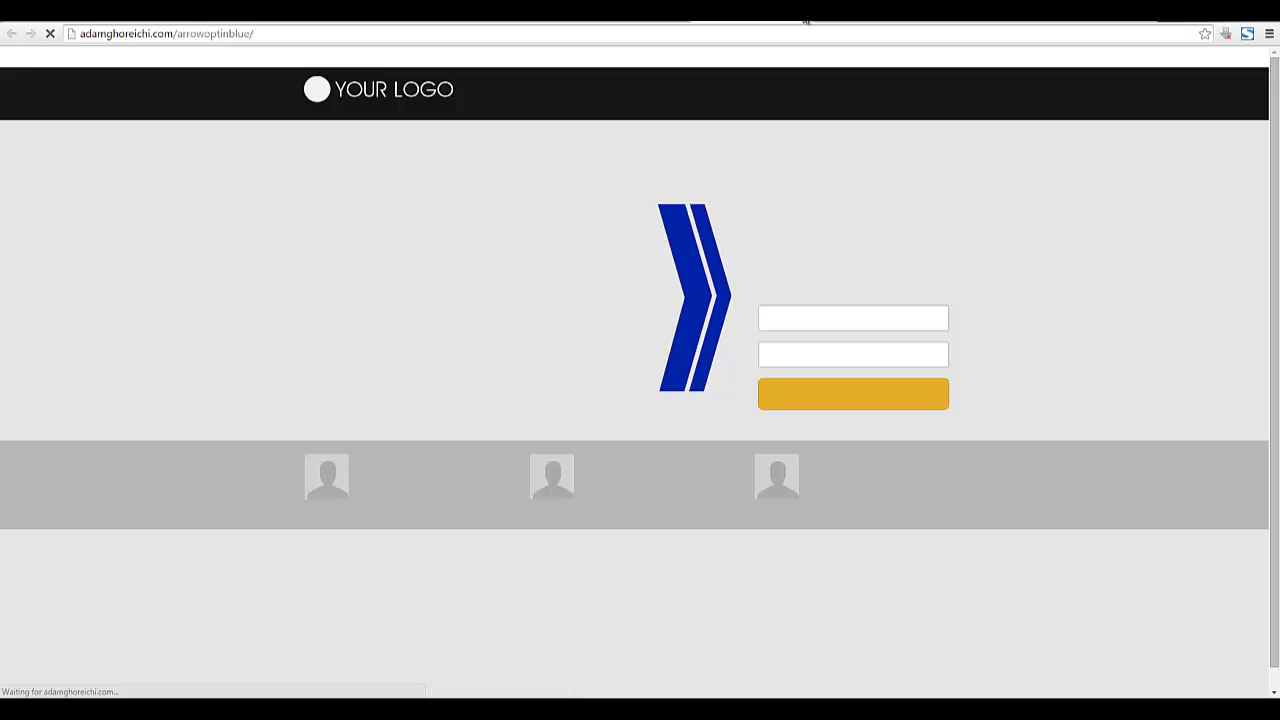
left_click(806, 20)
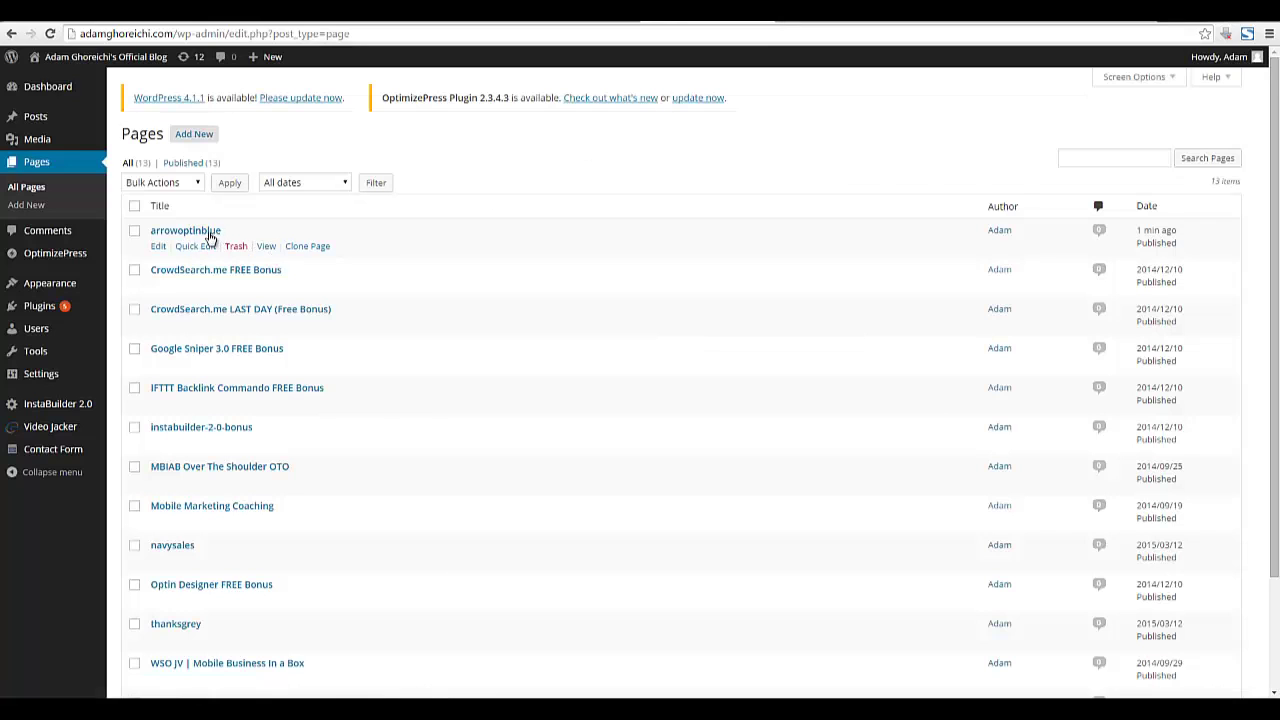
Copy the arrowoptinblue page's link address and paste it into a new Notepad document.
right_click(260, 245)
left_click(300, 314)
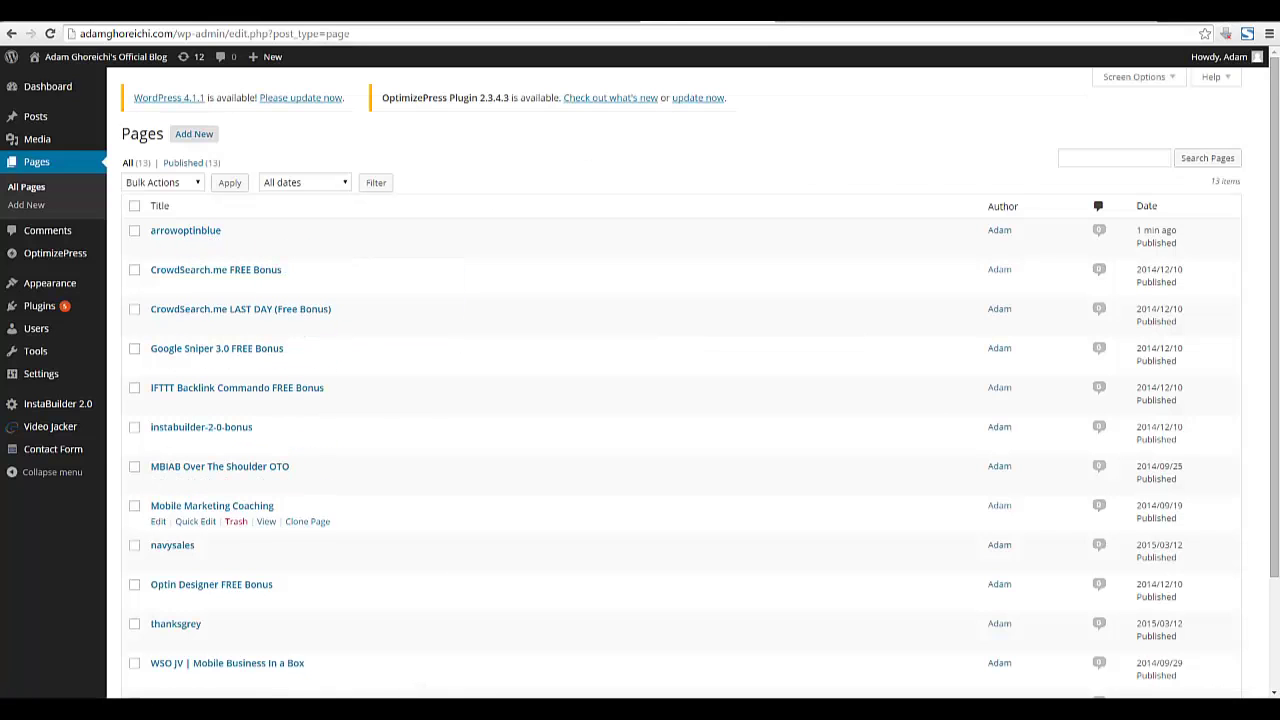
key("super")
left_click(94, 355)
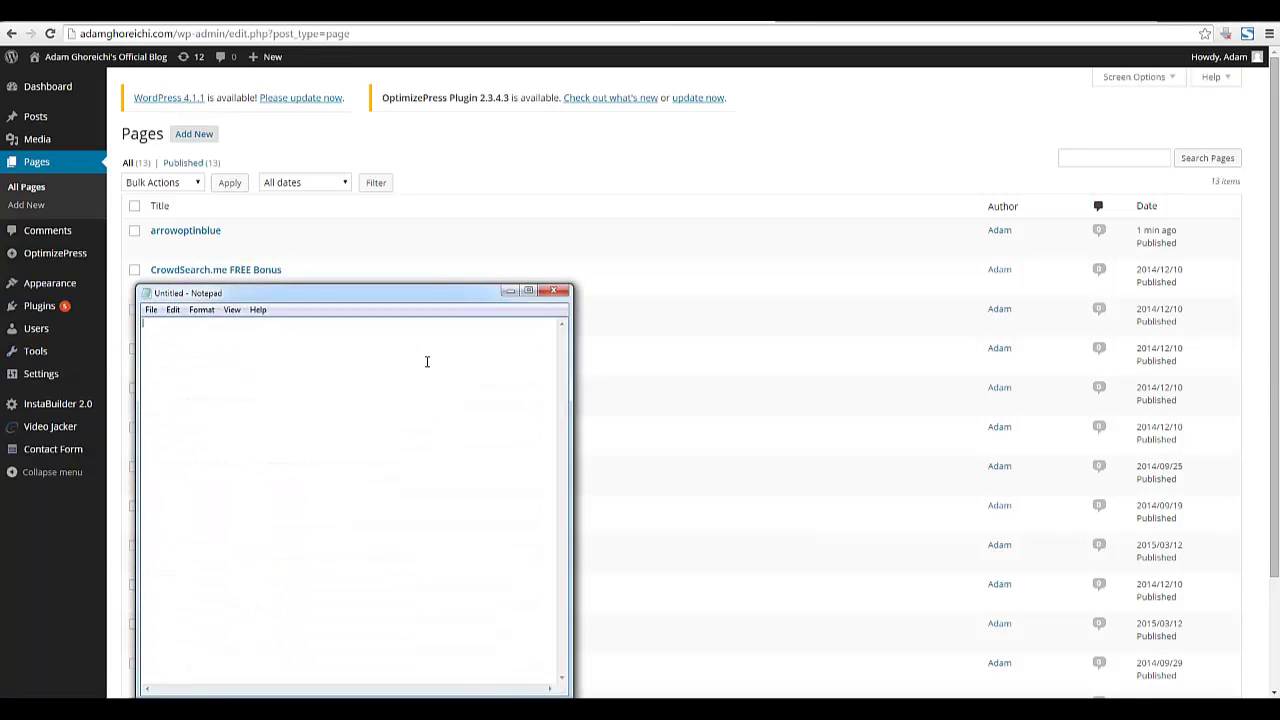
right_click(426, 360)
left_click(452, 418)
left_click_drag(346, 288, 661, 180)
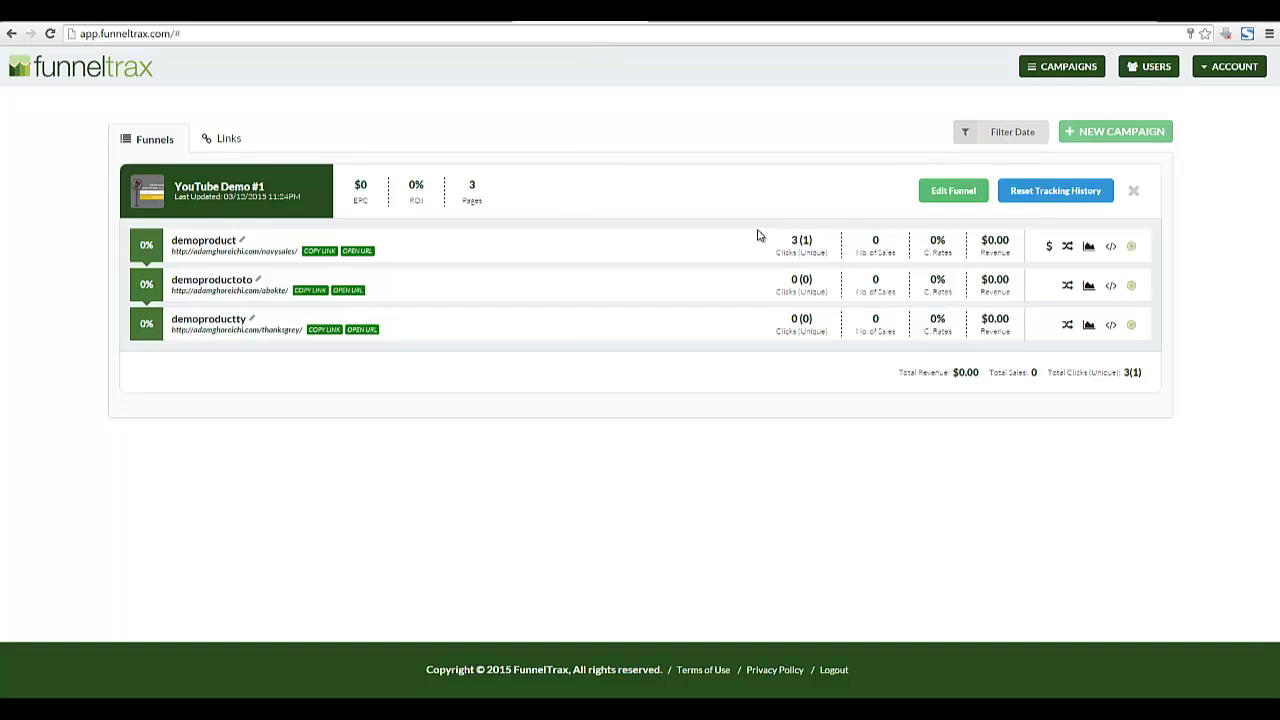
Start a new split test tracking campaign for the demoproduct page in FunnelTrax with the page title "Version 2".
left_click(1068, 247)
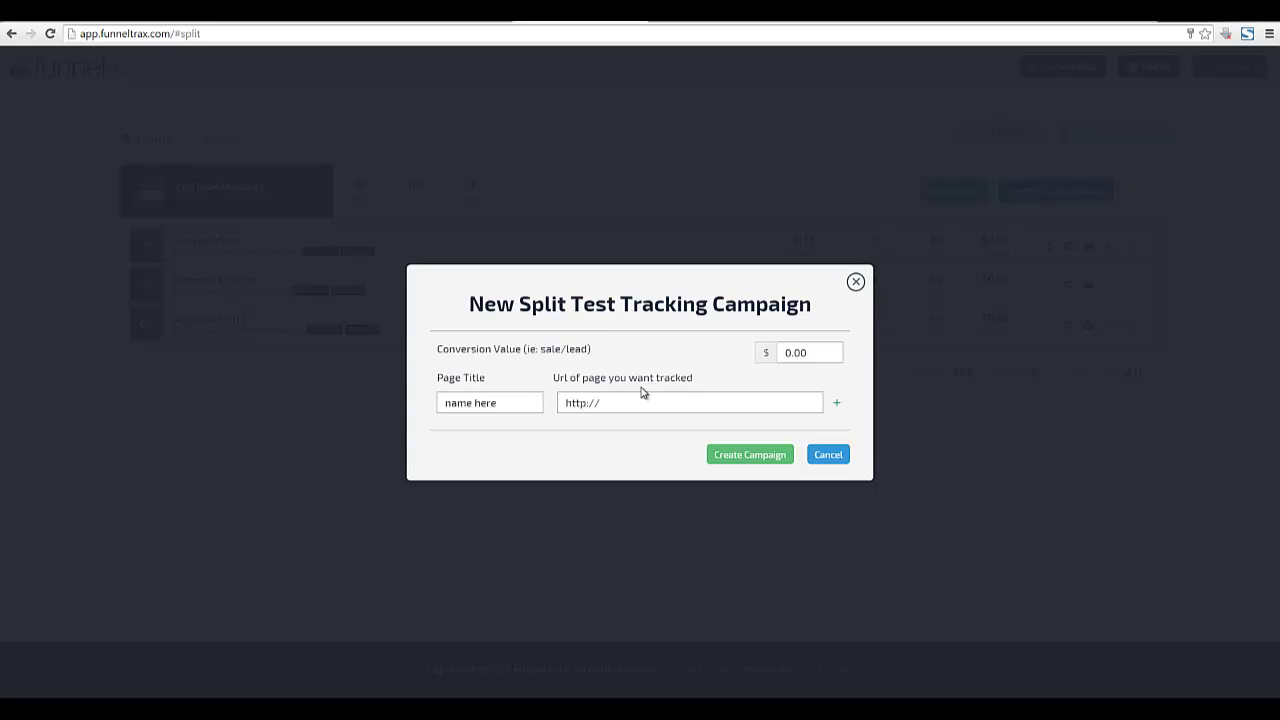
left_click_drag(518, 408, 377, 415)
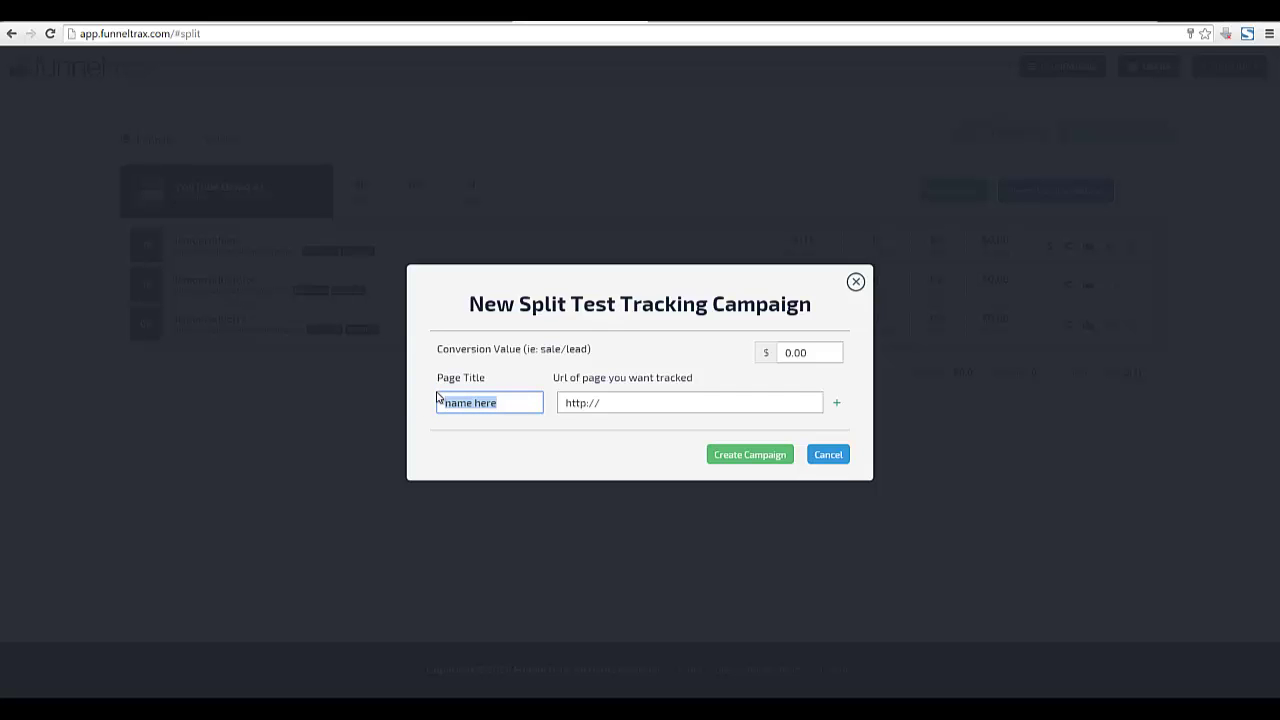
type("Version 2")
Copy the arrowoptinblue page address from Notepad and paste it as the URL of the page tracked for Version 2.
left_click(340, 655)
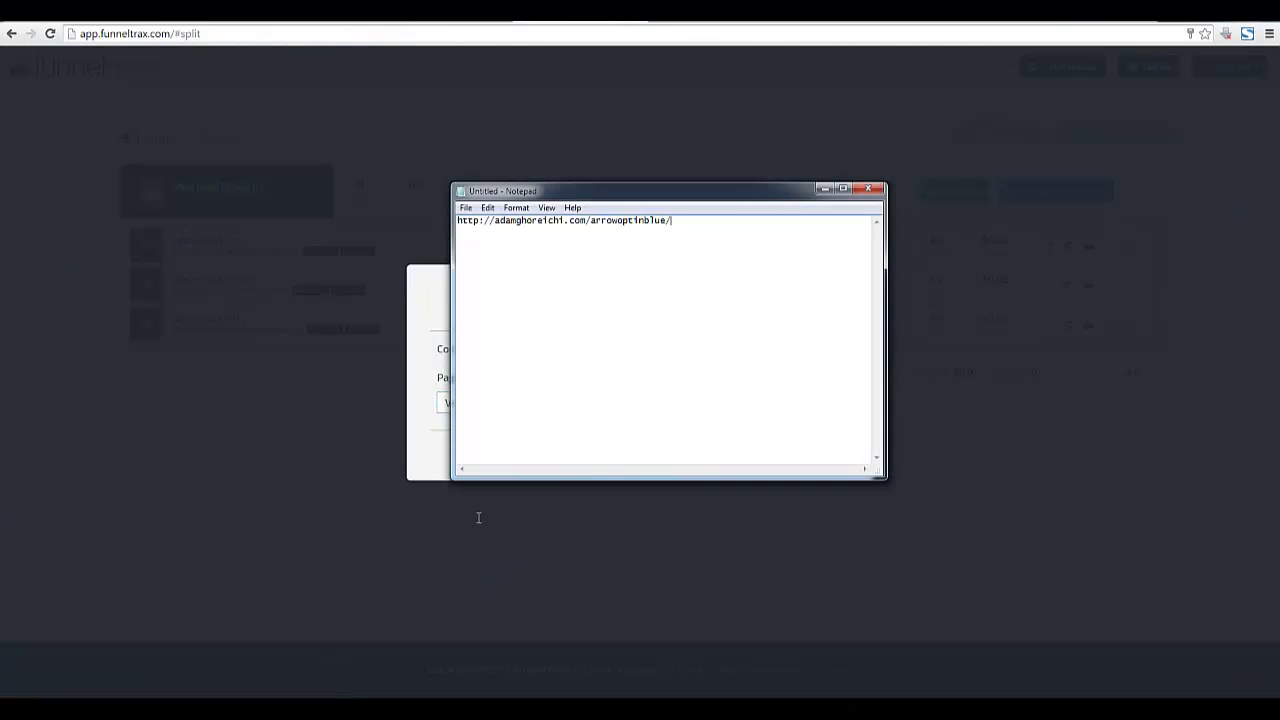
key("ctrl+a")
right_click(612, 302)
left_click(643, 347)
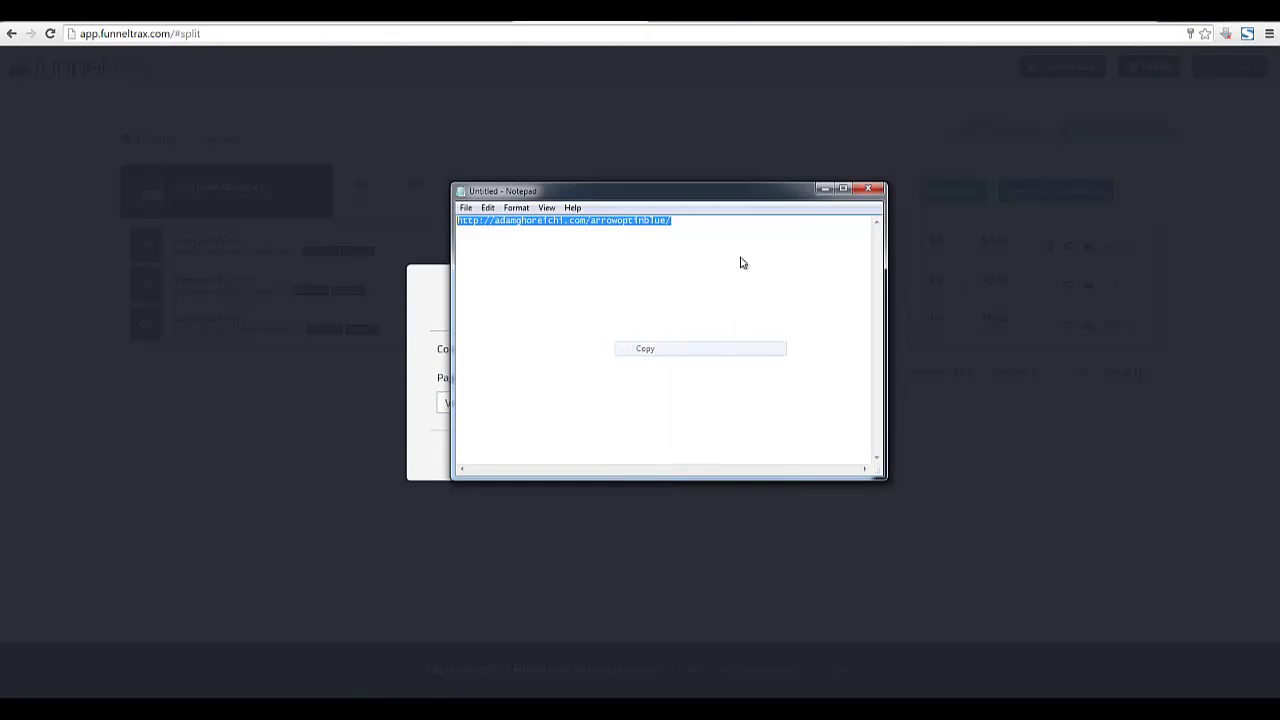
left_click(824, 189)
left_click(633, 402)
key("ctrl+a")
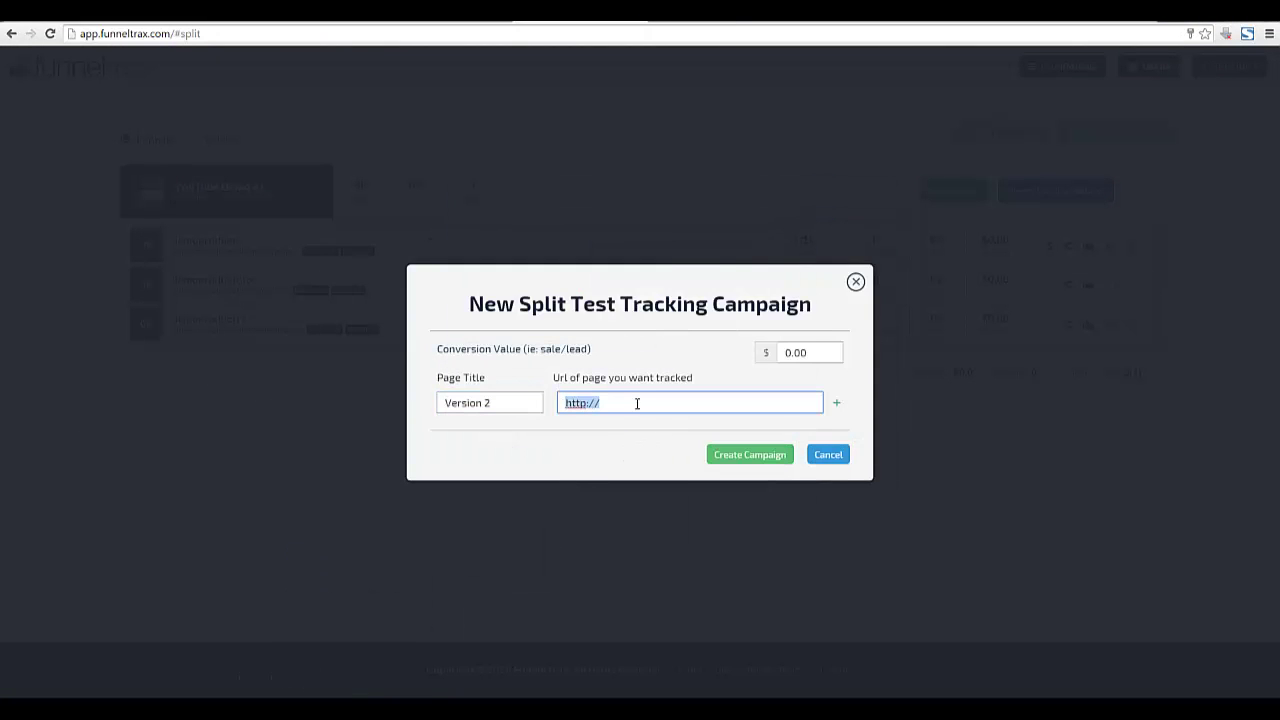
right_click(636, 396)
left_click(686, 230)
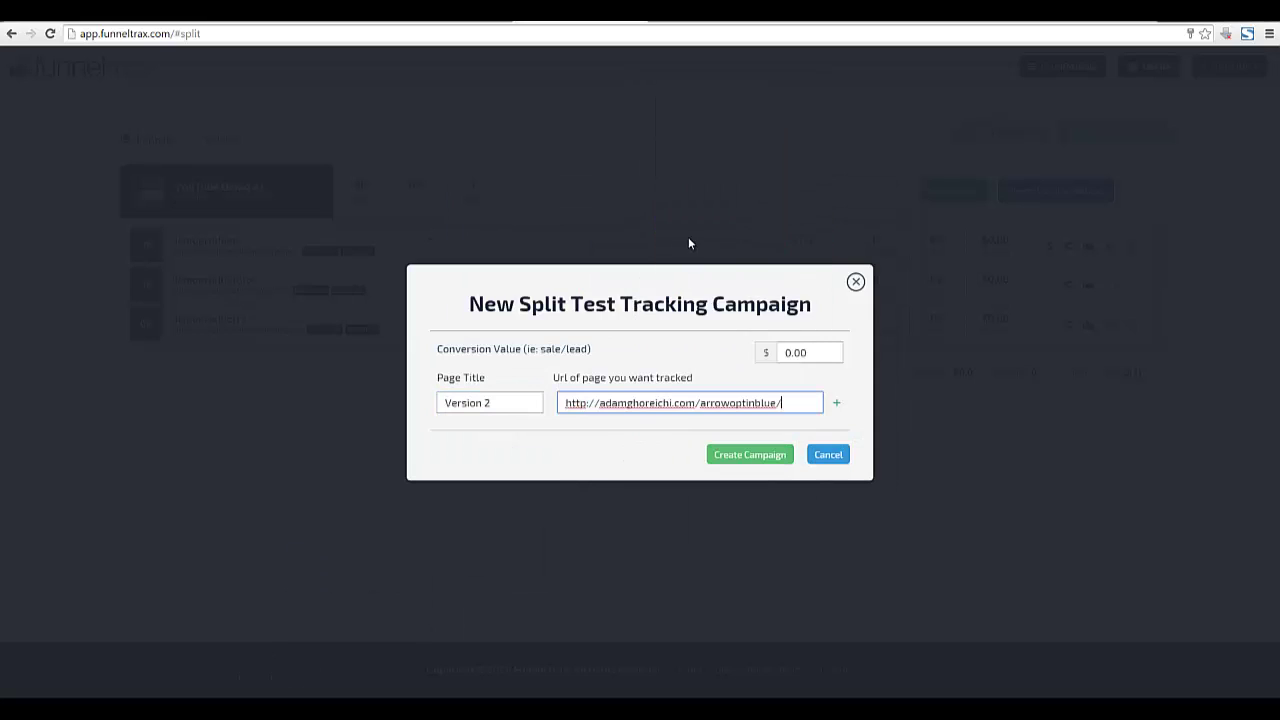
Set the conversion value to 17 dollars and create the split test campaign.
left_click(798, 346)
key("ctrl+a")
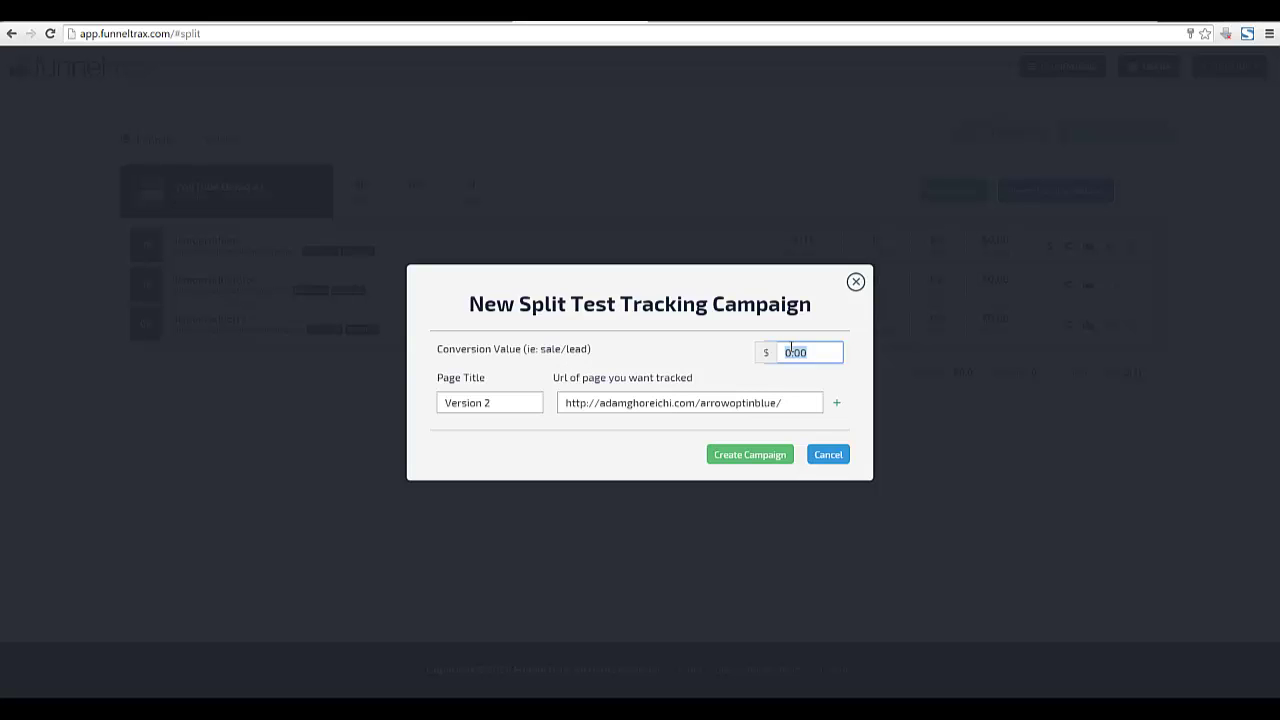
type("17")
left_click(757, 456)
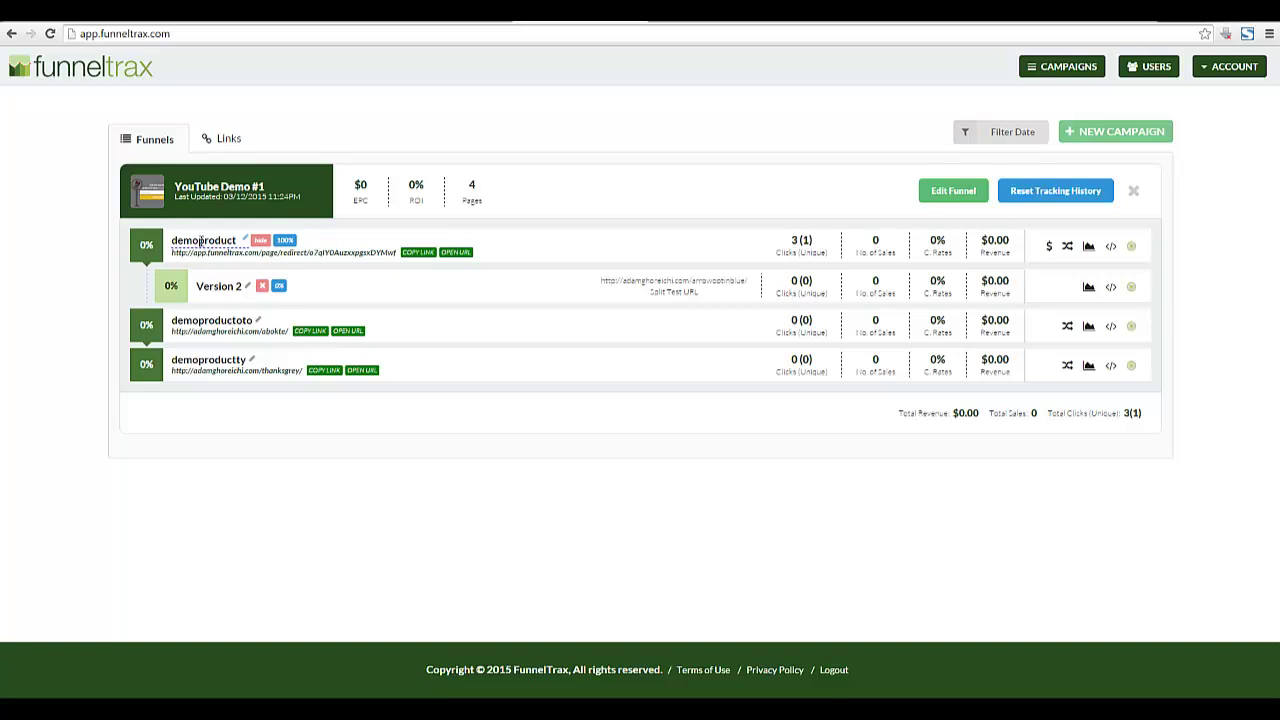
Set the traffic distribution to 50% for demoproduct and 50% for Version 2, and save it.
left_click(285, 242)
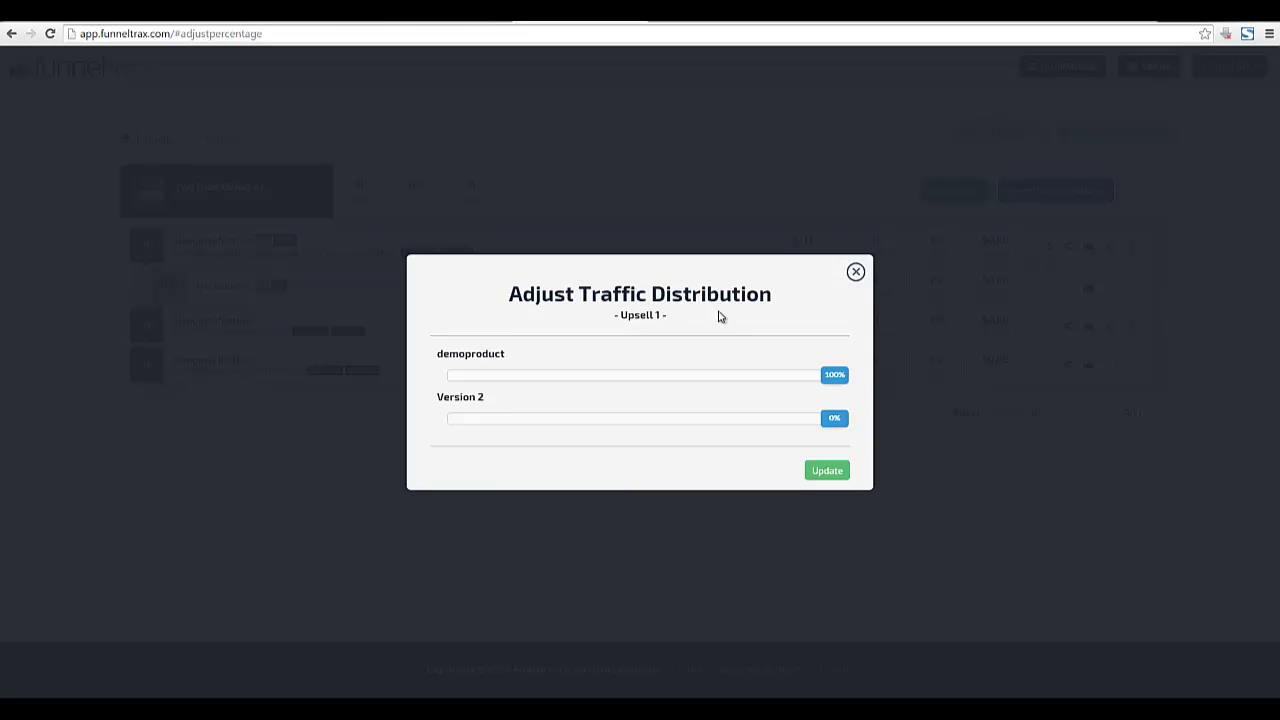
left_click_drag(830, 376, 636, 381)
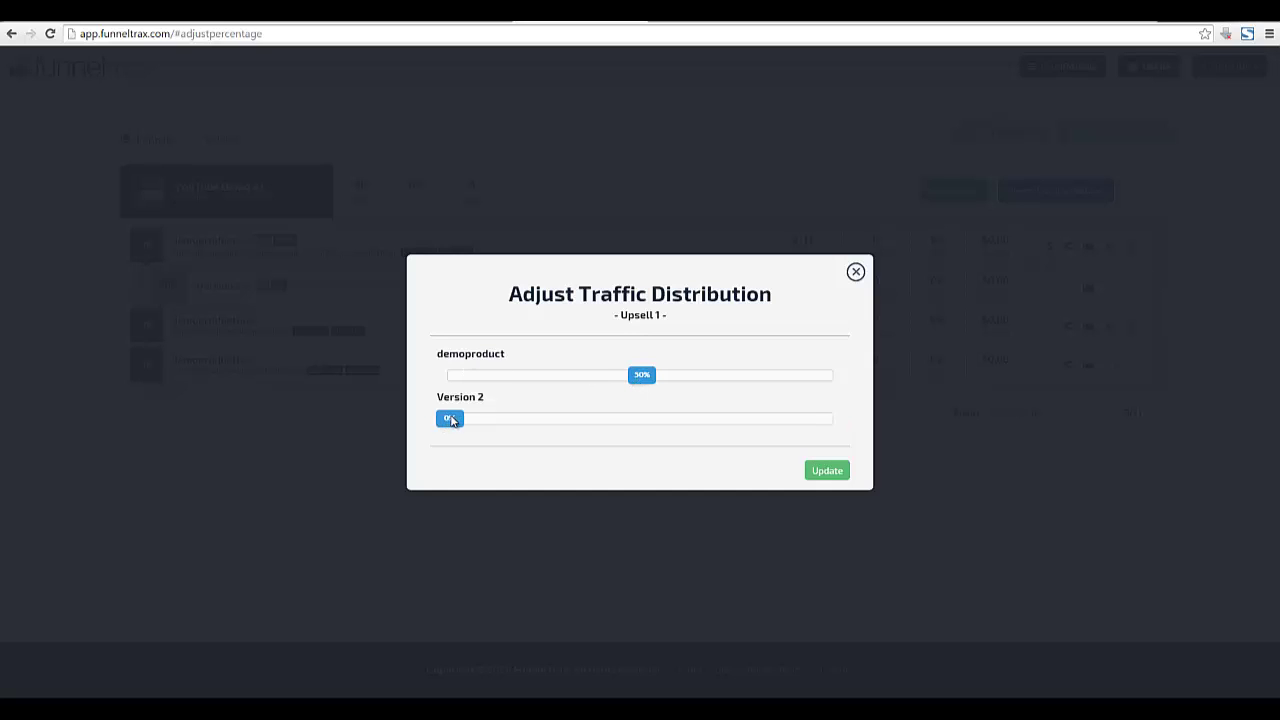
left_click_drag(452, 421, 851, 429)
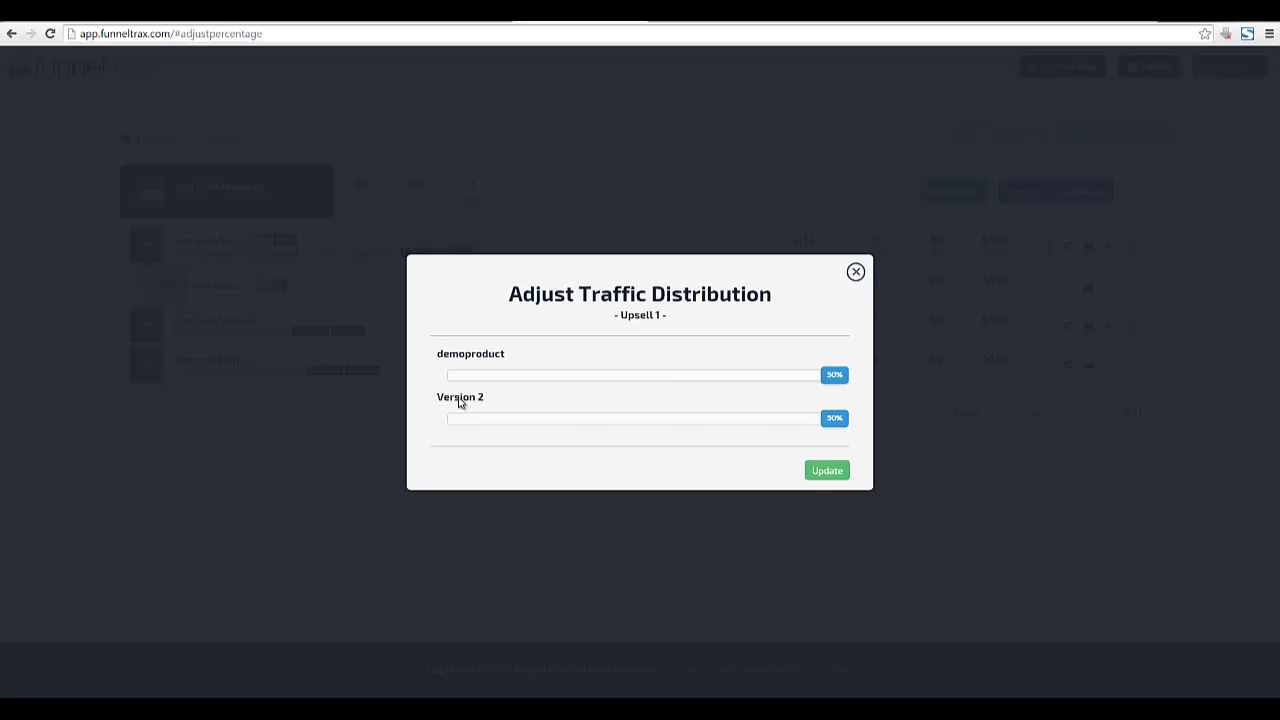
left_click(838, 478)
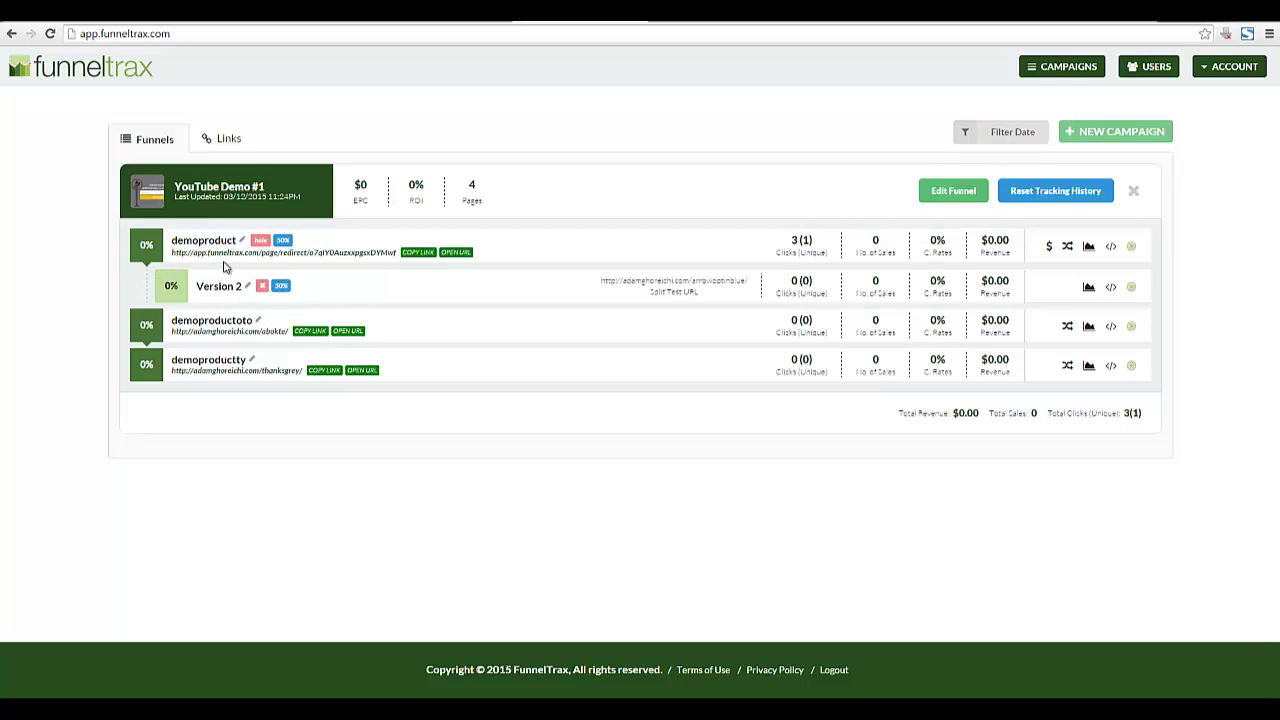
Highlight the demoproduct page's tracking link, and view the Adding a Retargeting Pixel section of the FunnelTrax product training page.
left_click_drag(172, 252, 354, 246)
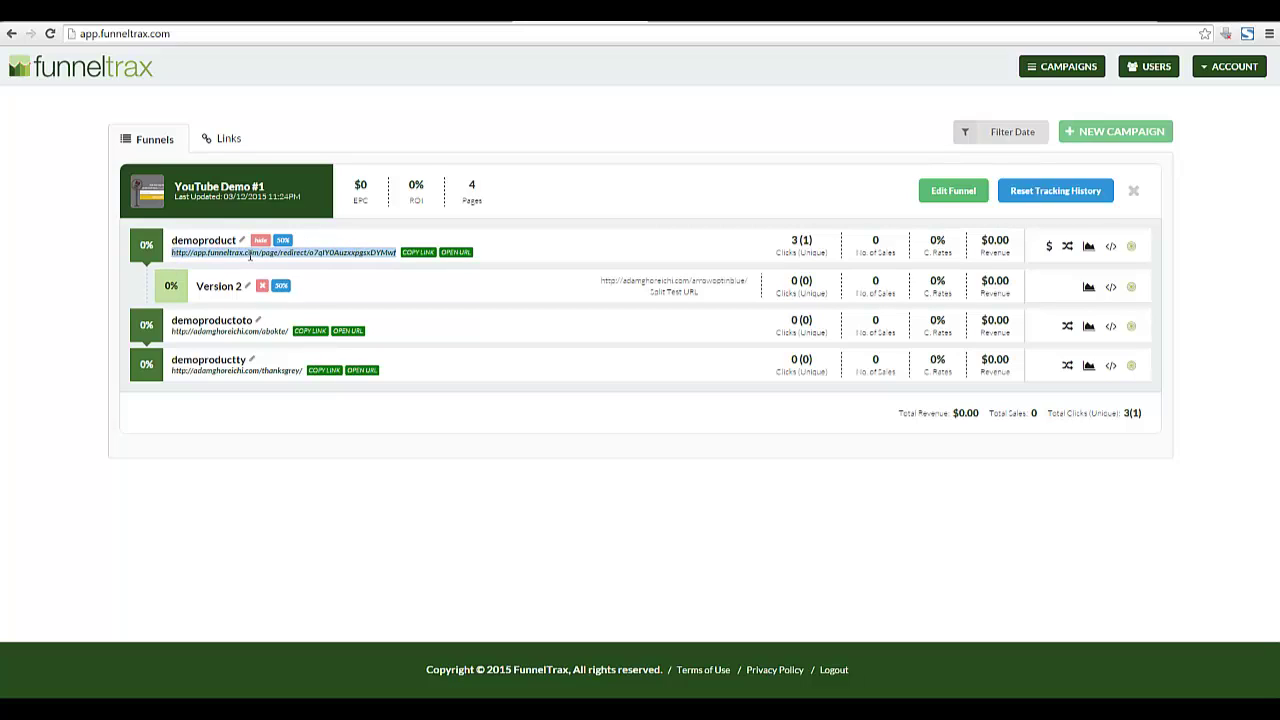
left_click_drag(176, 250, 377, 245)
left_click(636, 22)
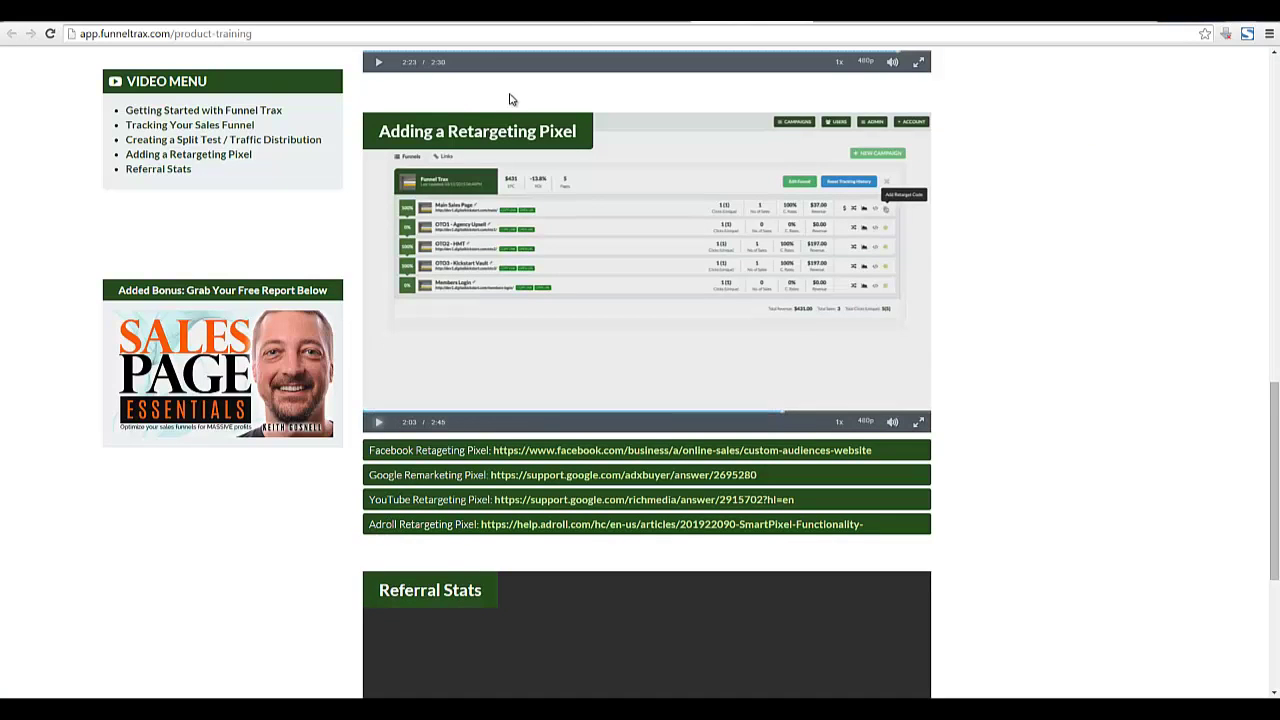
left_click(512, 22)
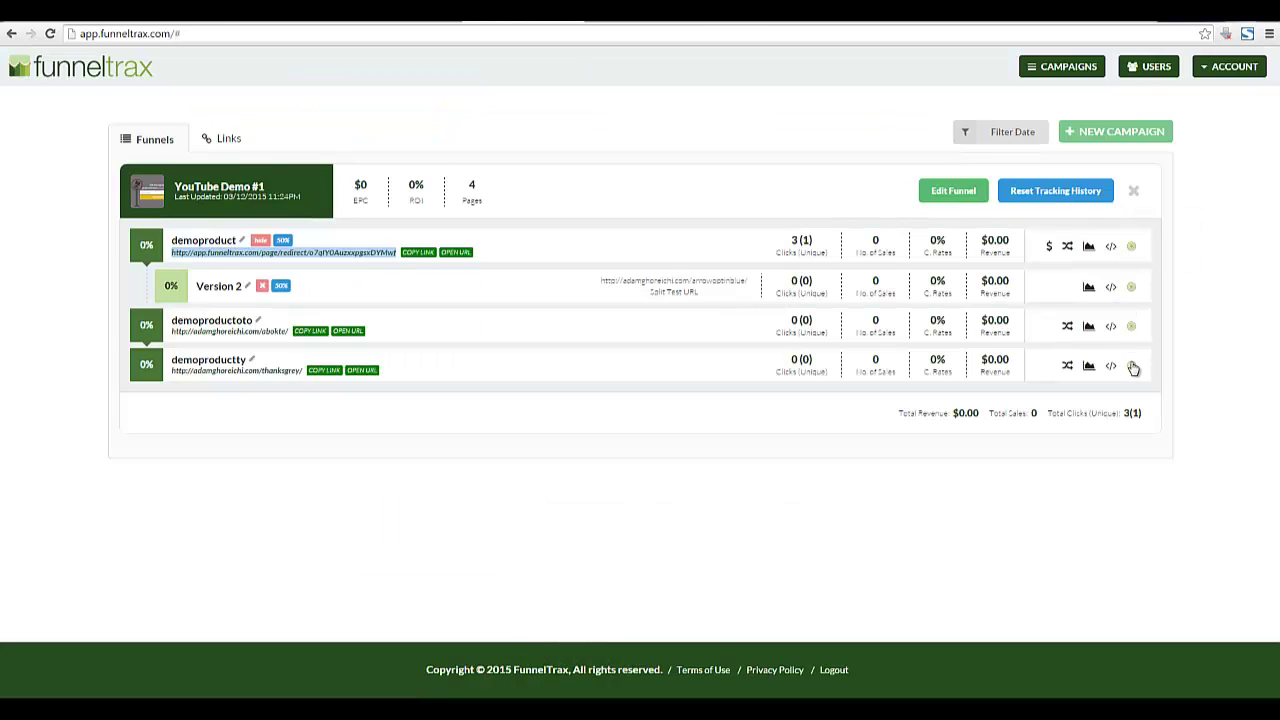
Open the retargeting code entry for the demoproduct page, highlight its placeholder text, and close it without adding code.
left_click(1131, 246)
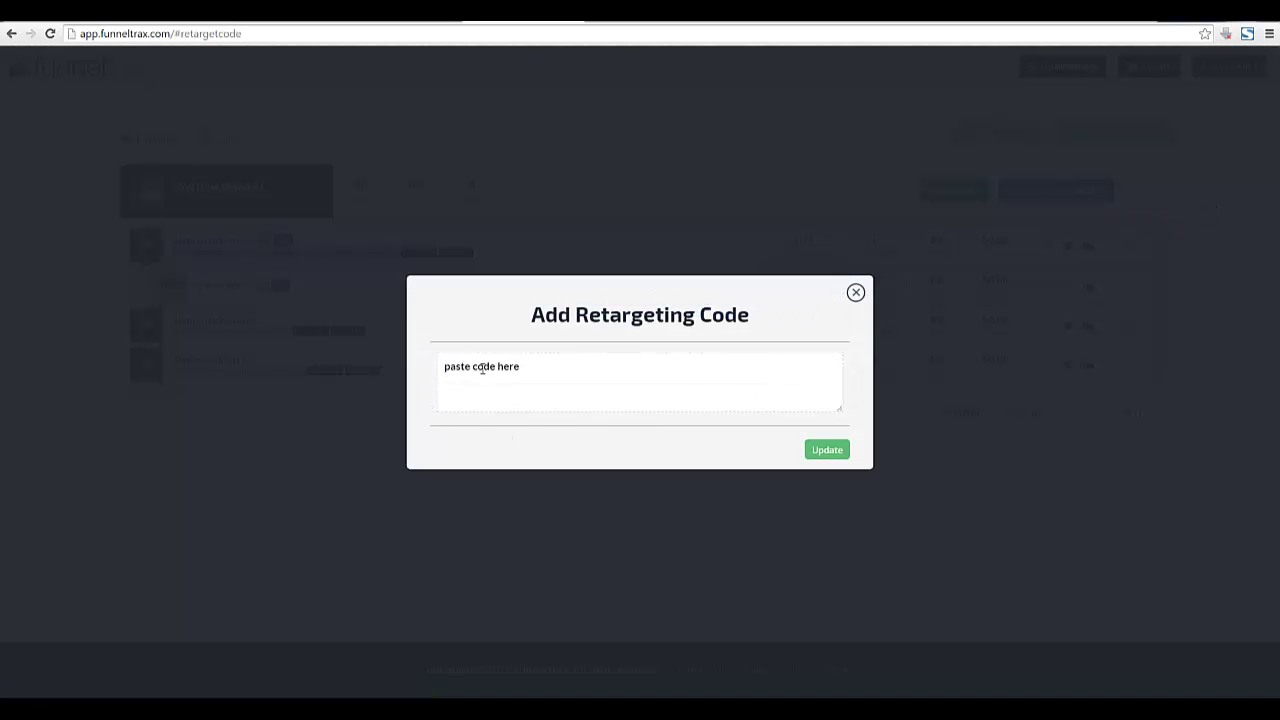
left_click_drag(526, 369, 455, 388)
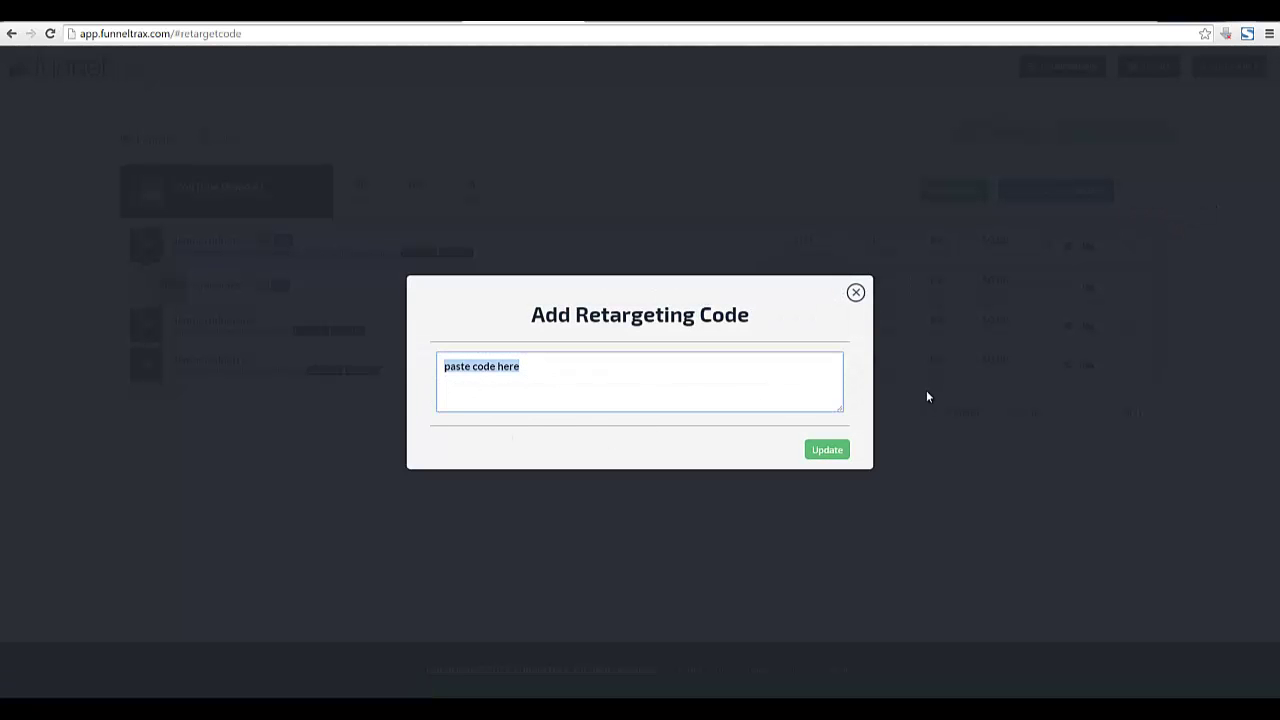
left_click(857, 293)
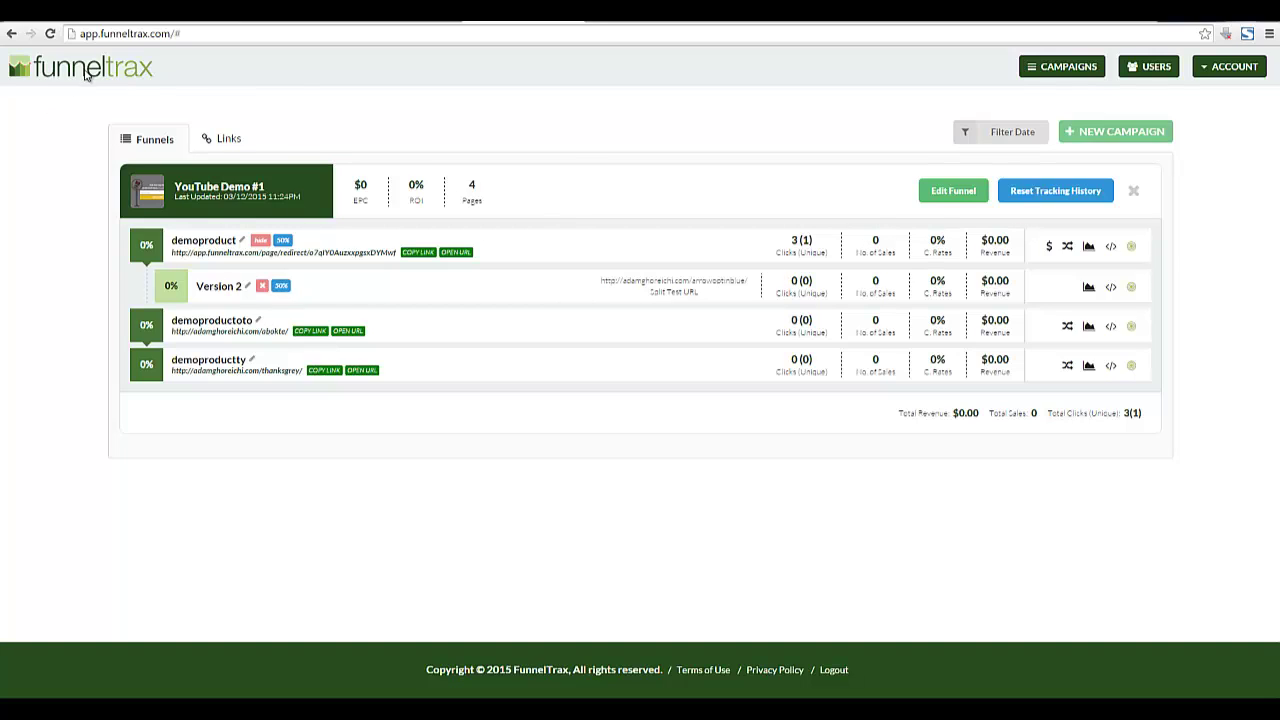
Switch to the WordPress pages list and load mecanto.com in its place.
left_click(607, 21)
left_click(606, 30)
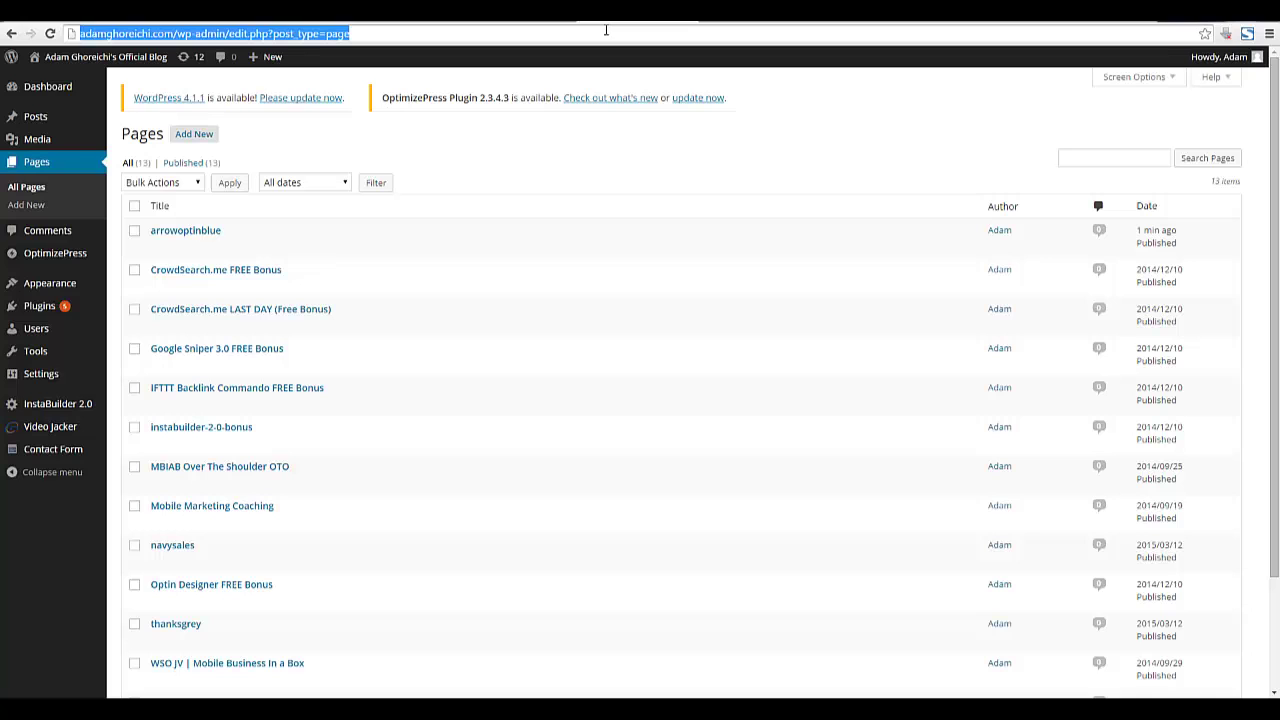
type("mecanto.com")
key("Return")
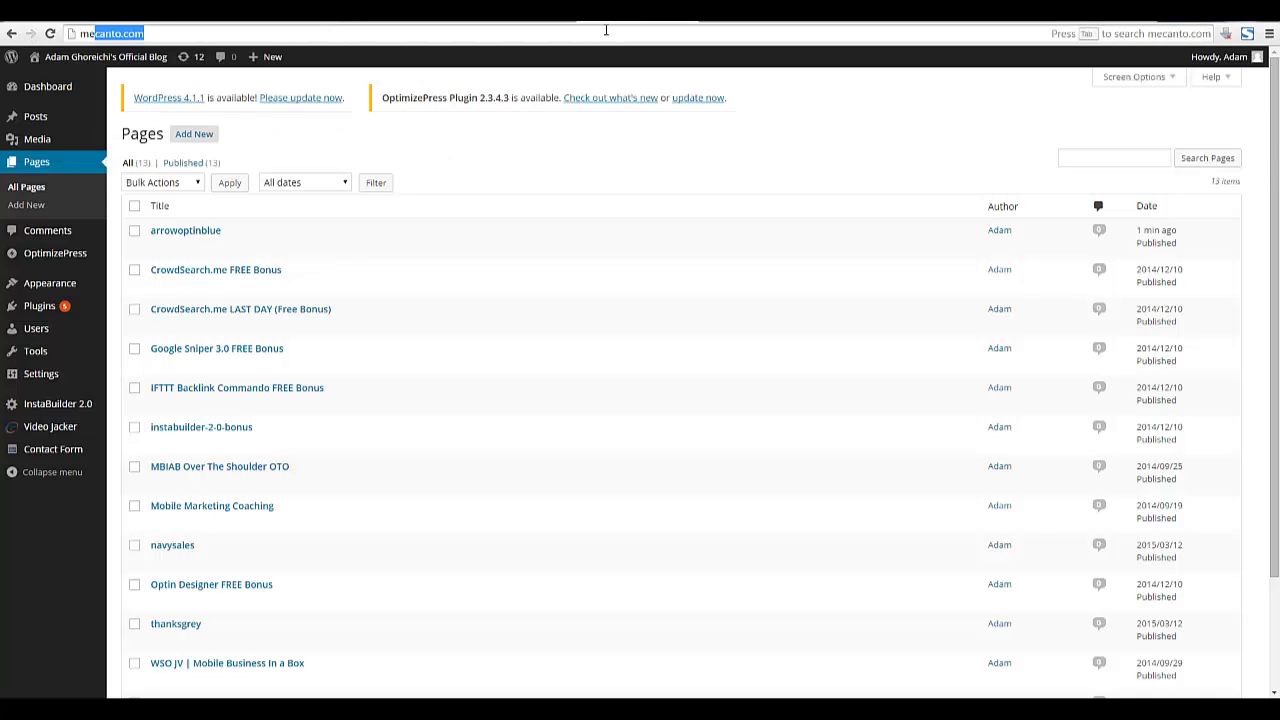
left_click(508, 20)
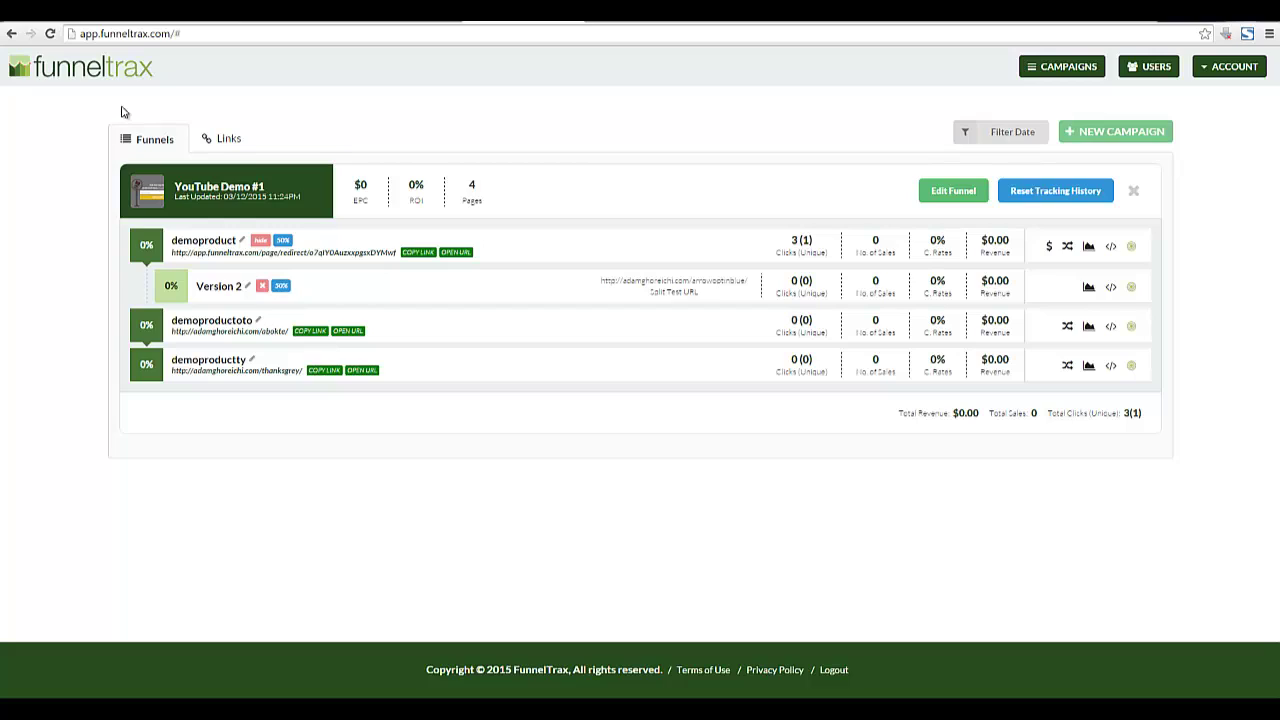
left_click(612, 22)
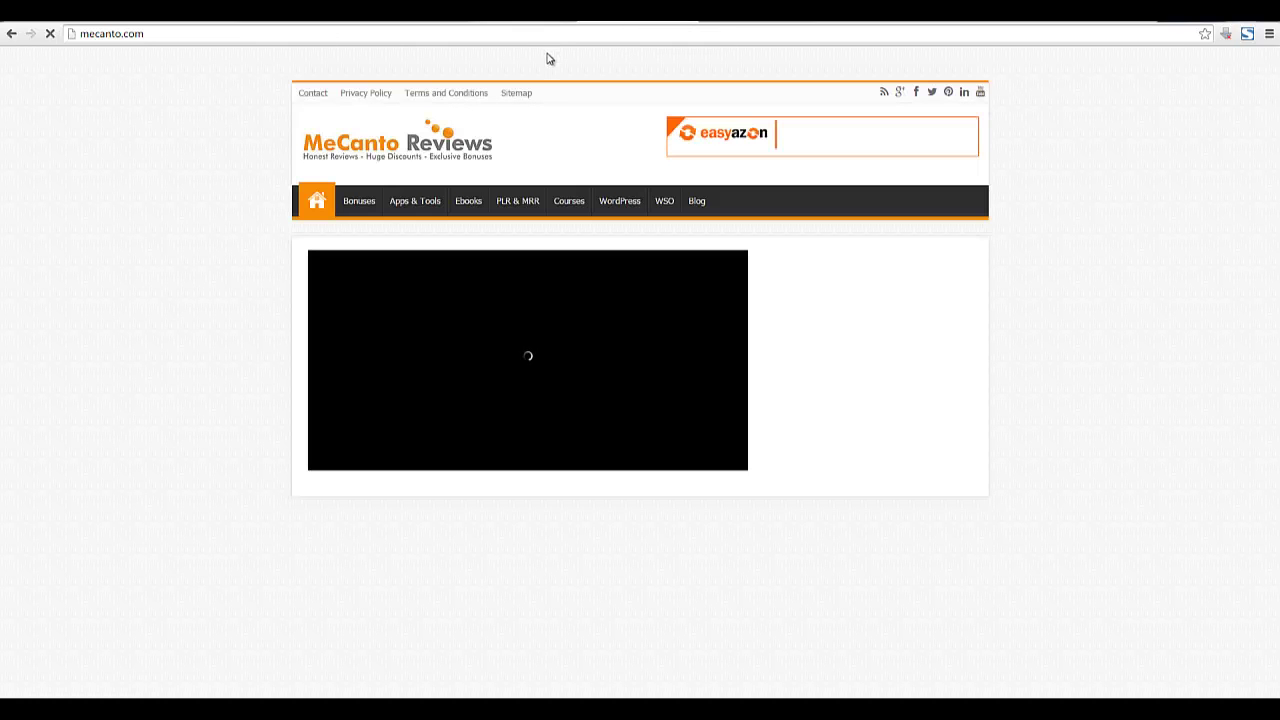
left_click(527, 20)
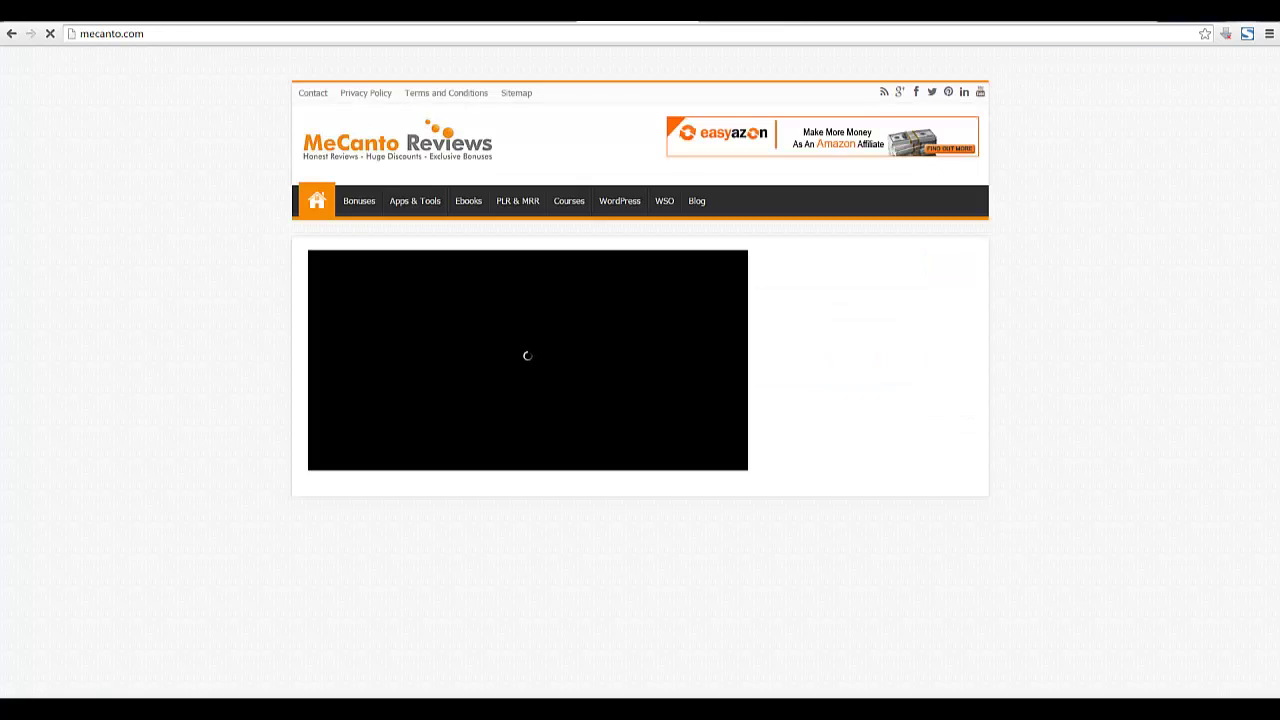
Open the Funnel Trax Review and Bonus page on mecanto.com.
left_click(440, 34)
left_click(440, 34)
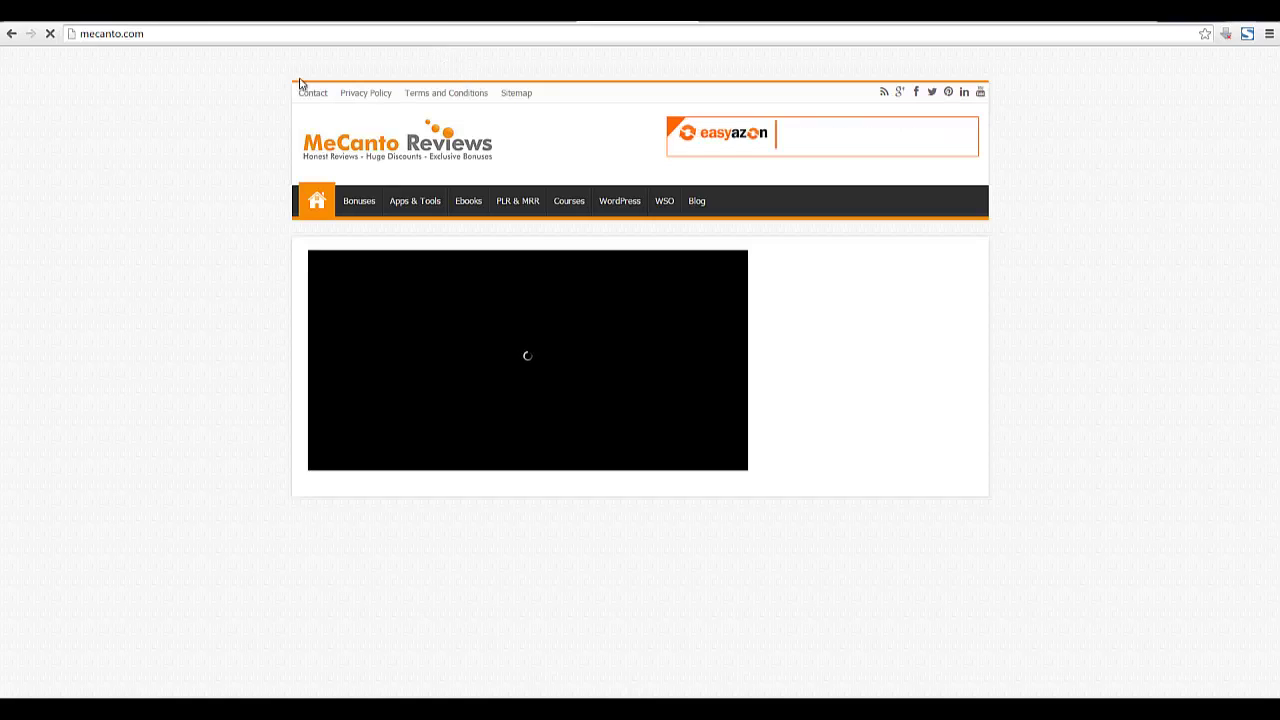
left_click(210, 34)
left_click(343, 152)
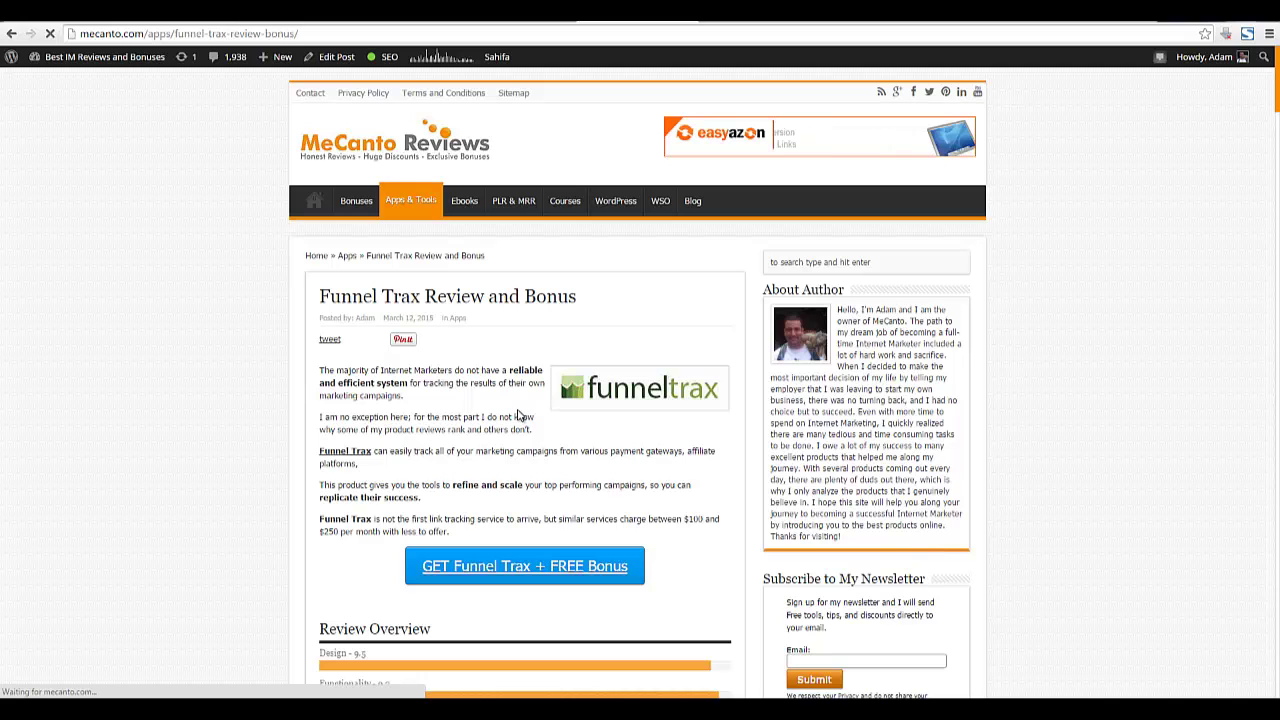
Examine the Funnel Trax review's overview, product features, pricing, full bonus list and steps for claiming the bonus.
scroll(520, 418, "down", 1)
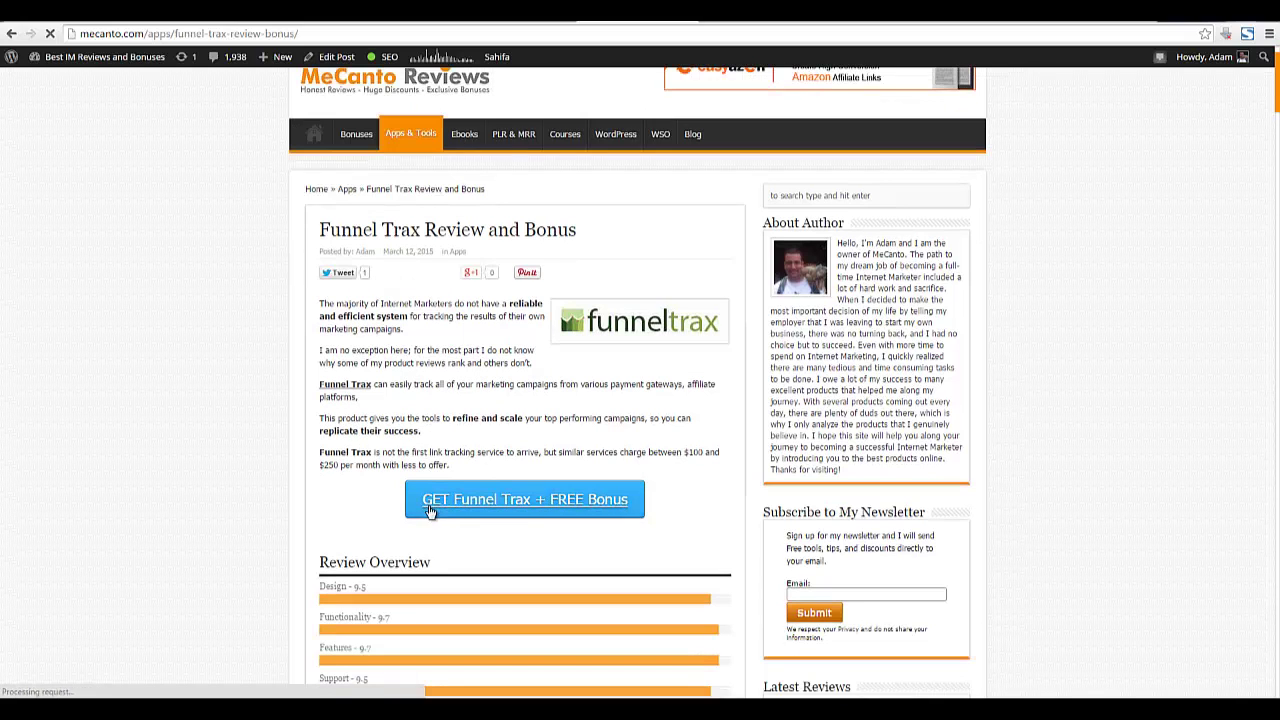
scroll(348, 441, "down", 1)
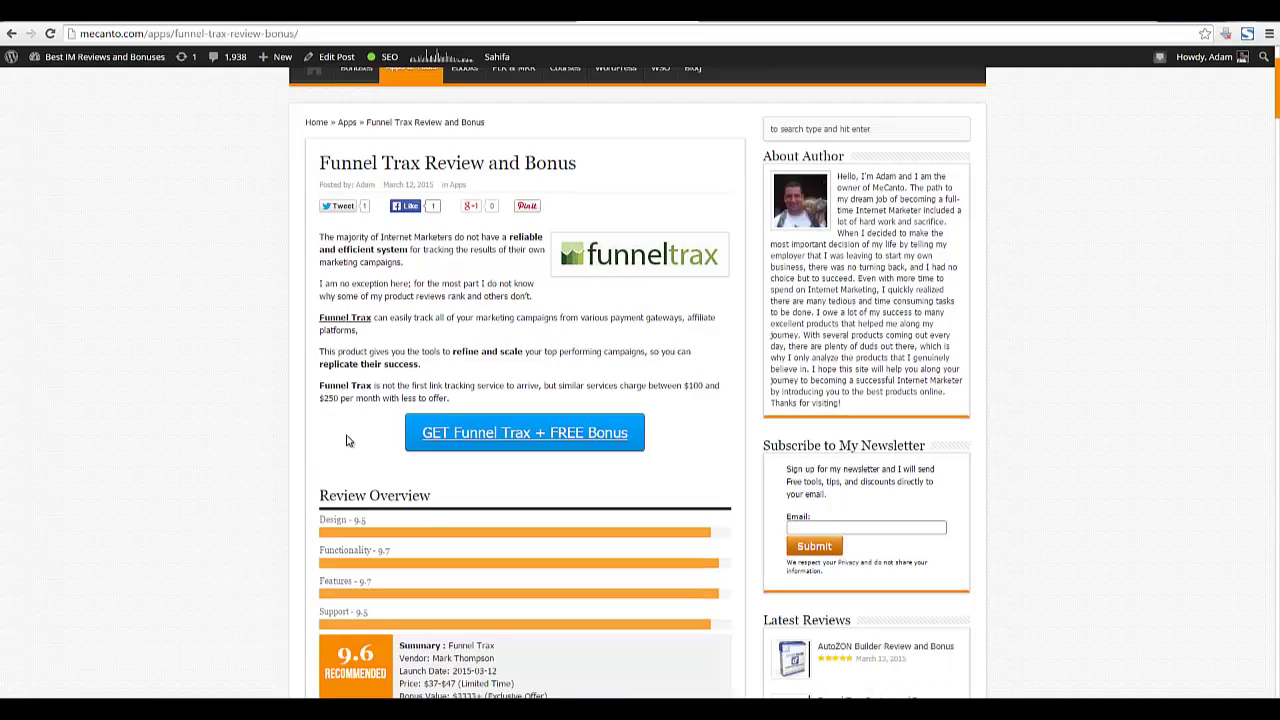
scroll(348, 441, "down", 20)
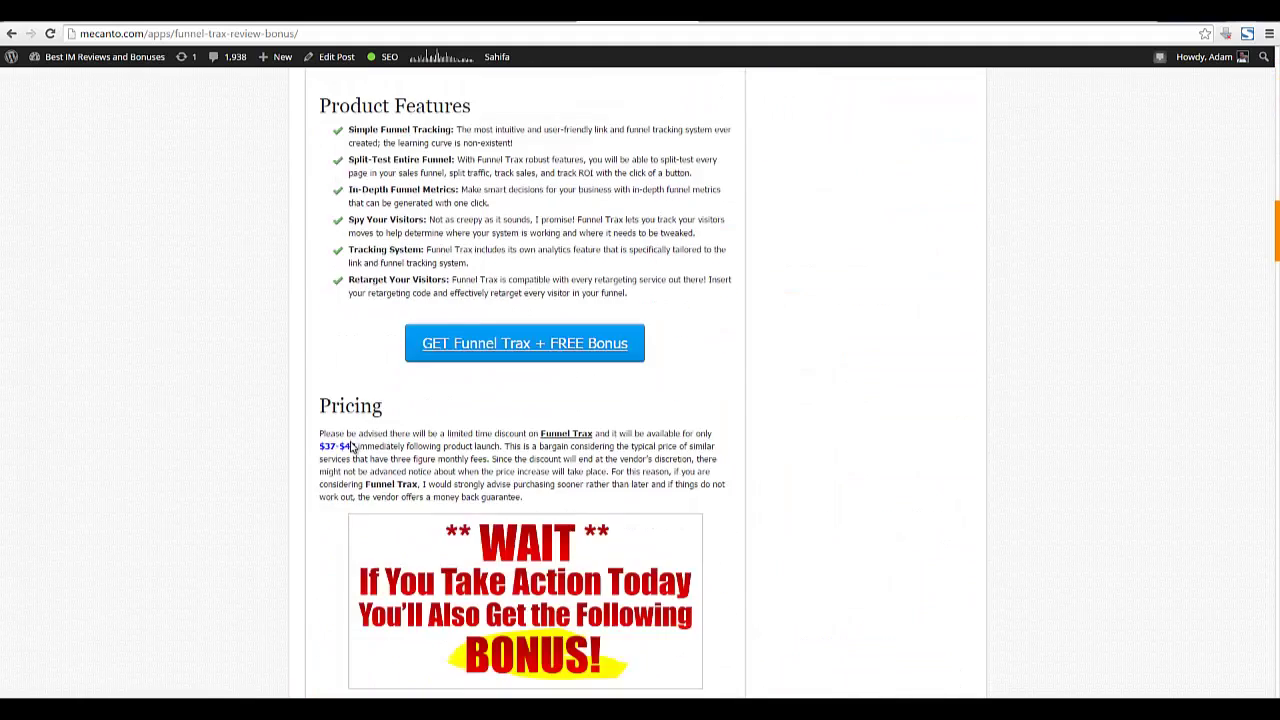
scroll(350, 446, "down", 6)
scroll(430, 400, "down", 1)
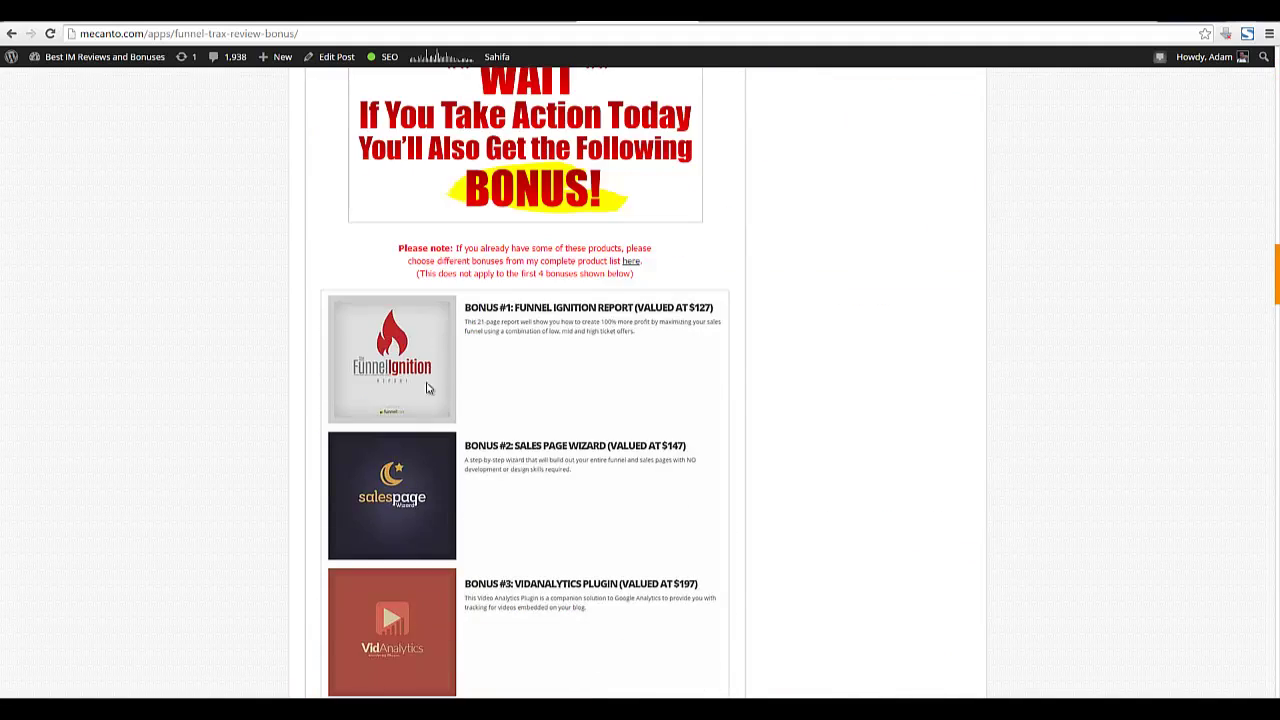
scroll(428, 340, "up", 1)
scroll(450, 410, "down", 4)
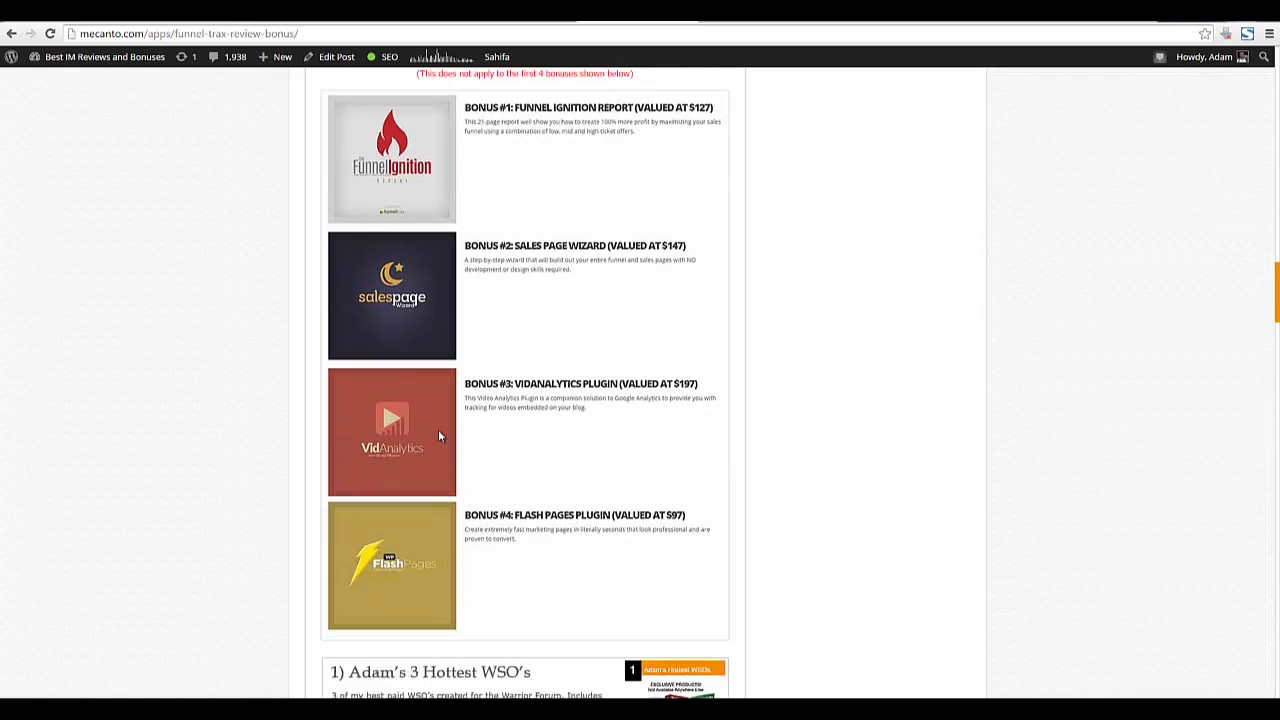
scroll(438, 436, "down", 9)
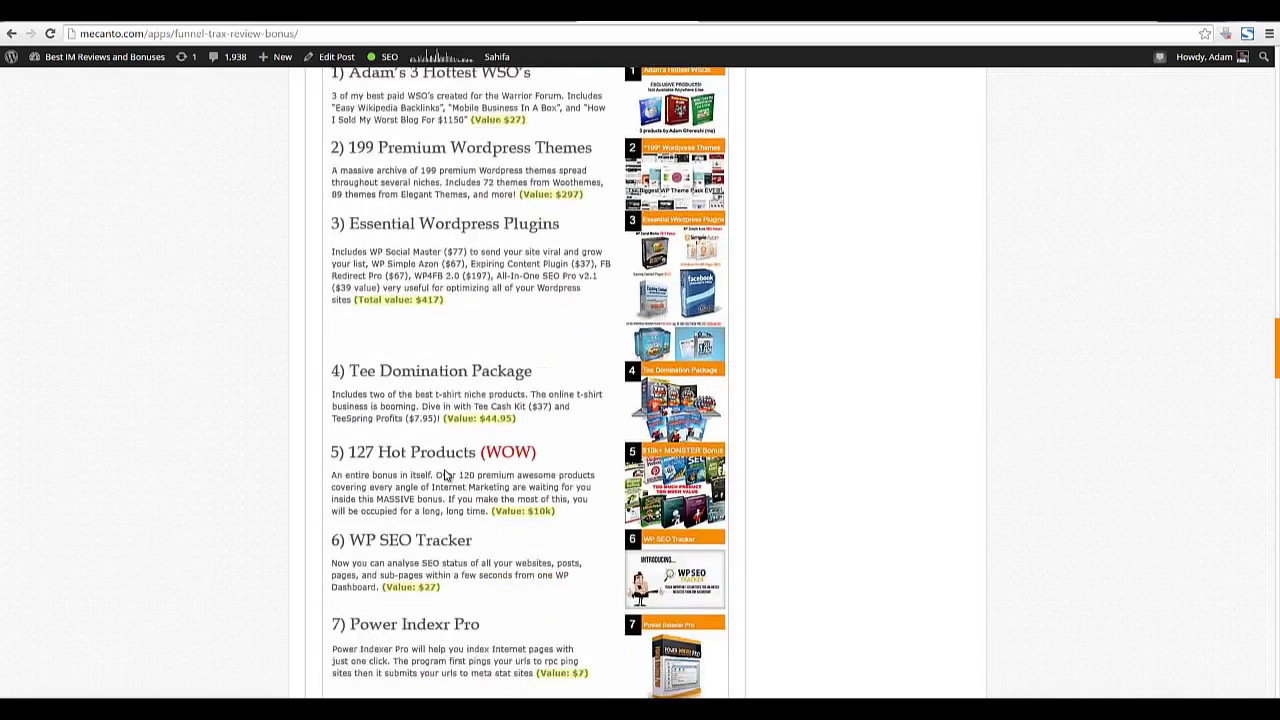
scroll(447, 476, "down", 2)
scroll(428, 414, "down", 4)
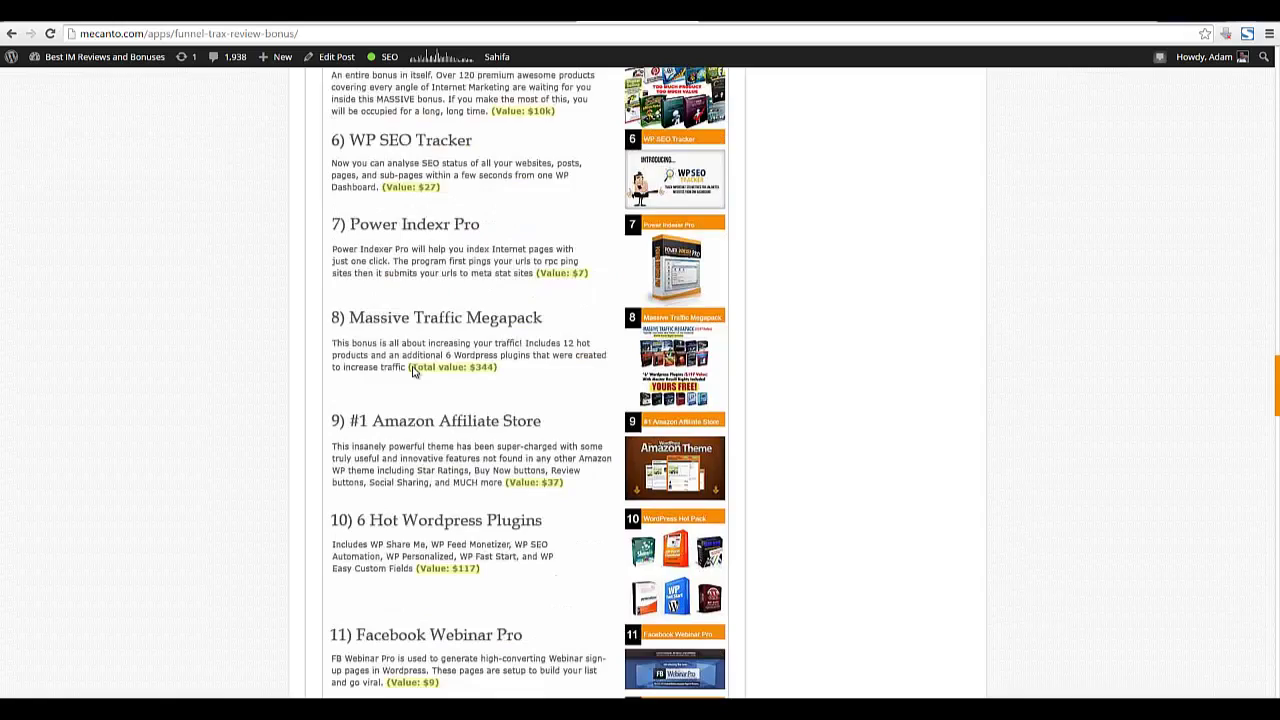
scroll(410, 375, "down", 7)
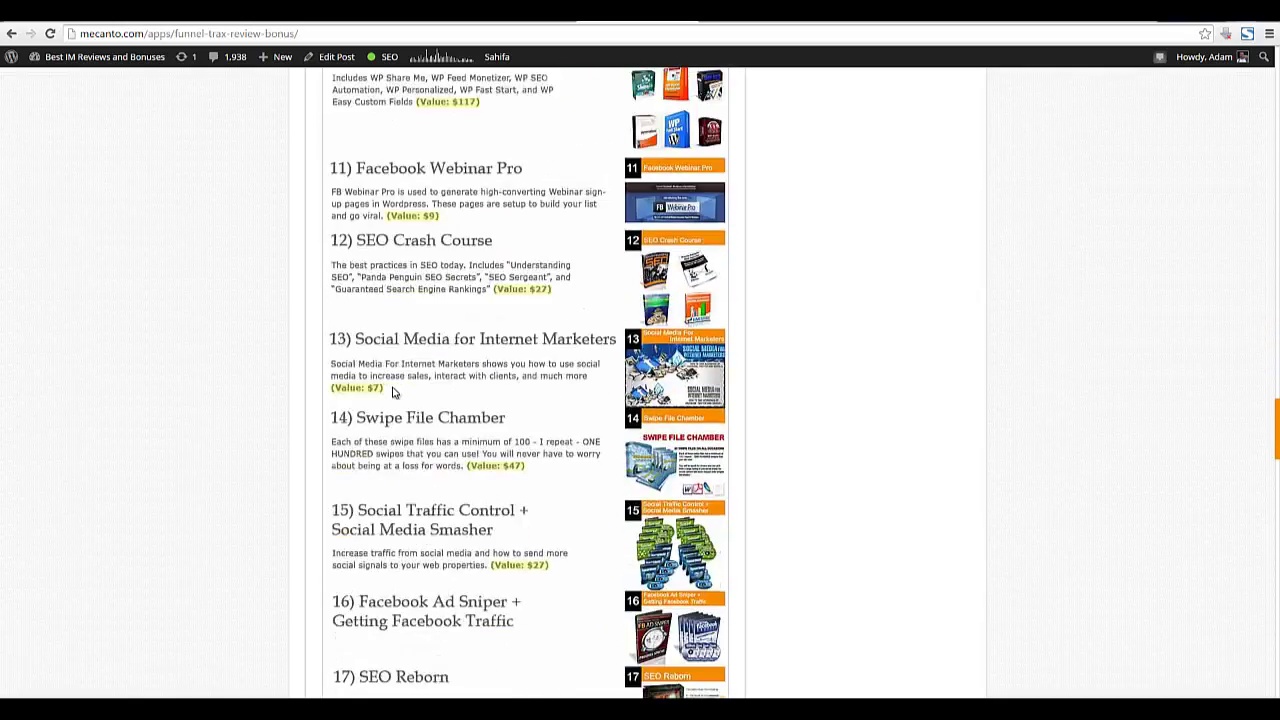
scroll(392, 391, "down", 12)
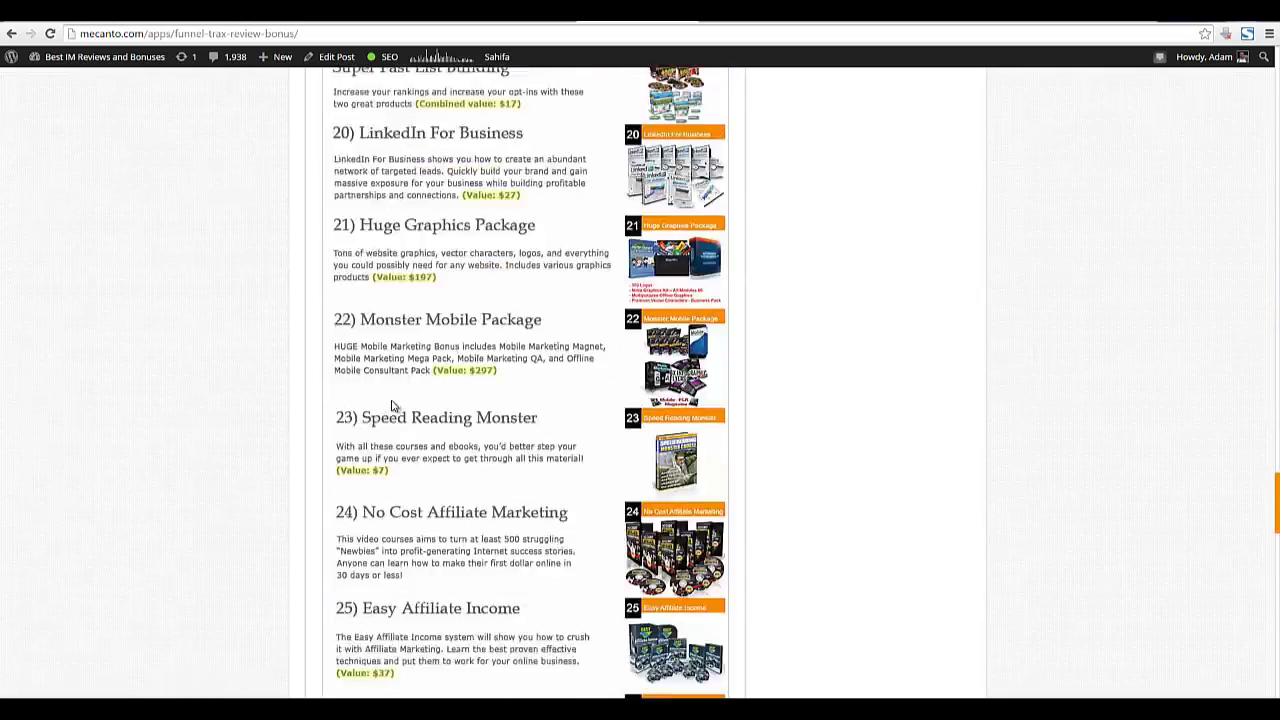
scroll(392, 405, "down", 6)
scroll(396, 404, "down", 7)
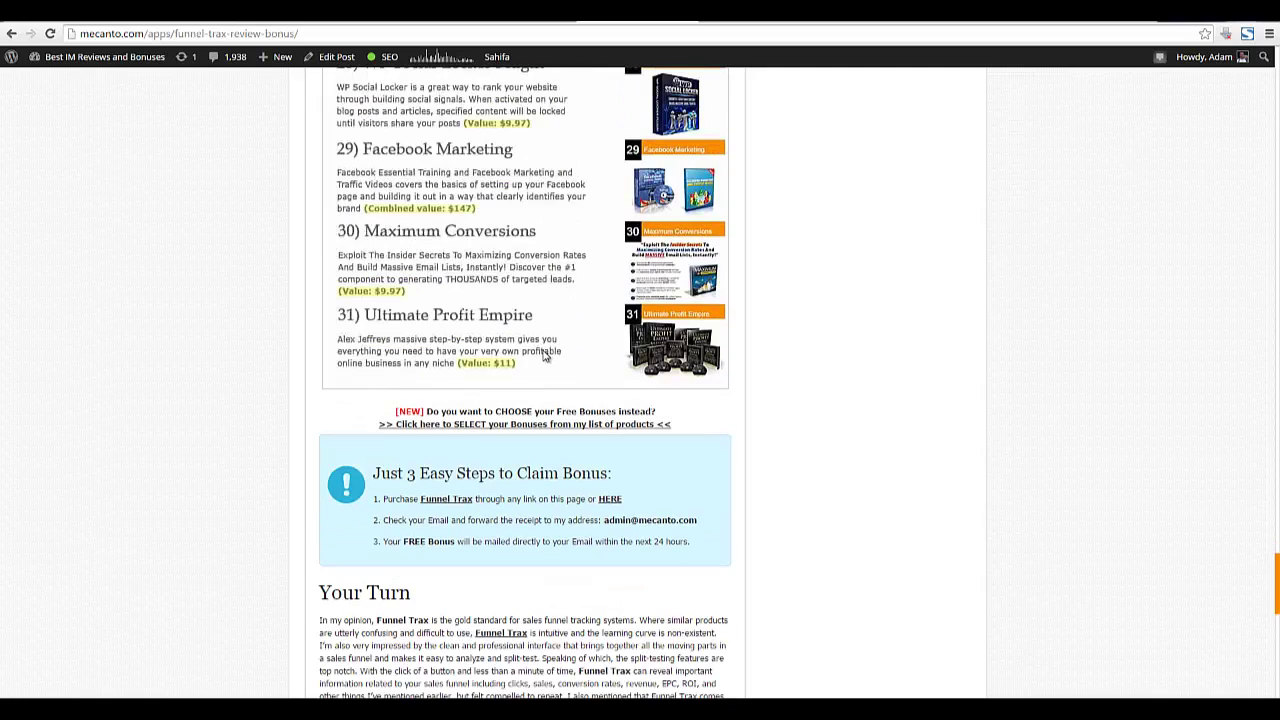
scroll(361, 300, "up", 1)
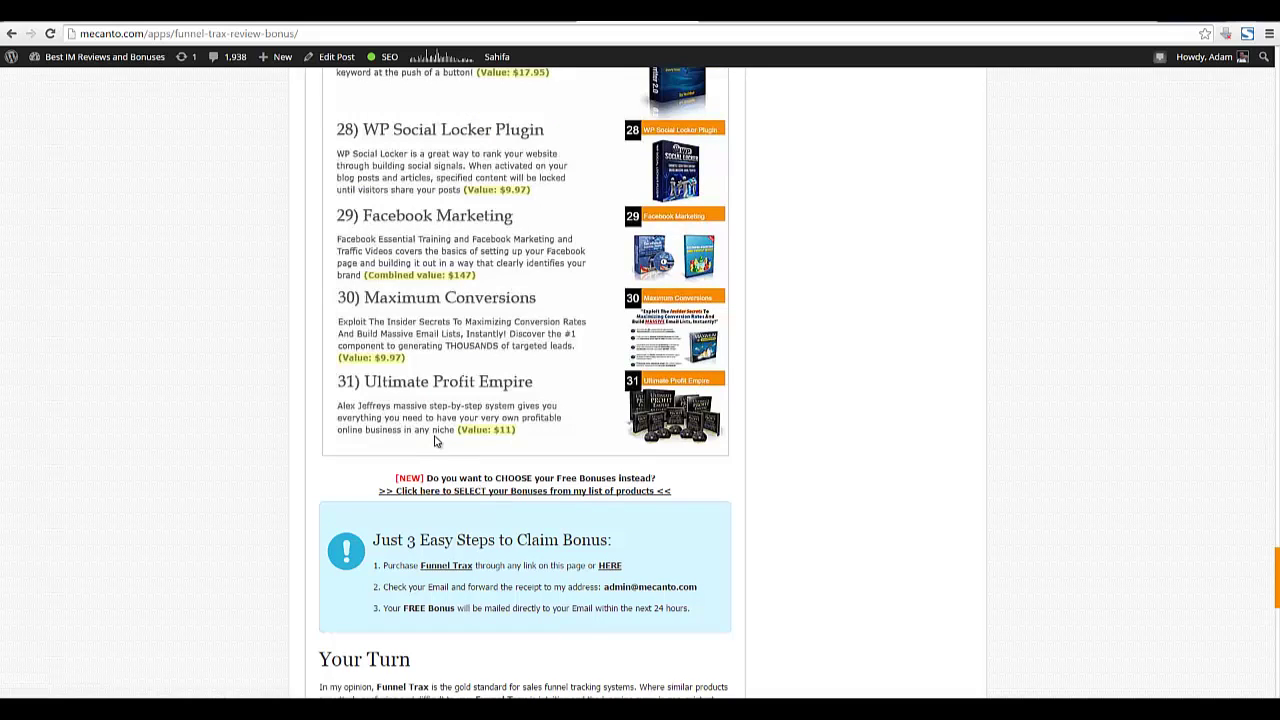
Open the link for selecting bonuses from the product list separately, and go back up the review's bonus list.
right_click(556, 492)
left_click(580, 505)
scroll(486, 294, "up", 2)
scroll(789, 240, "up", 6)
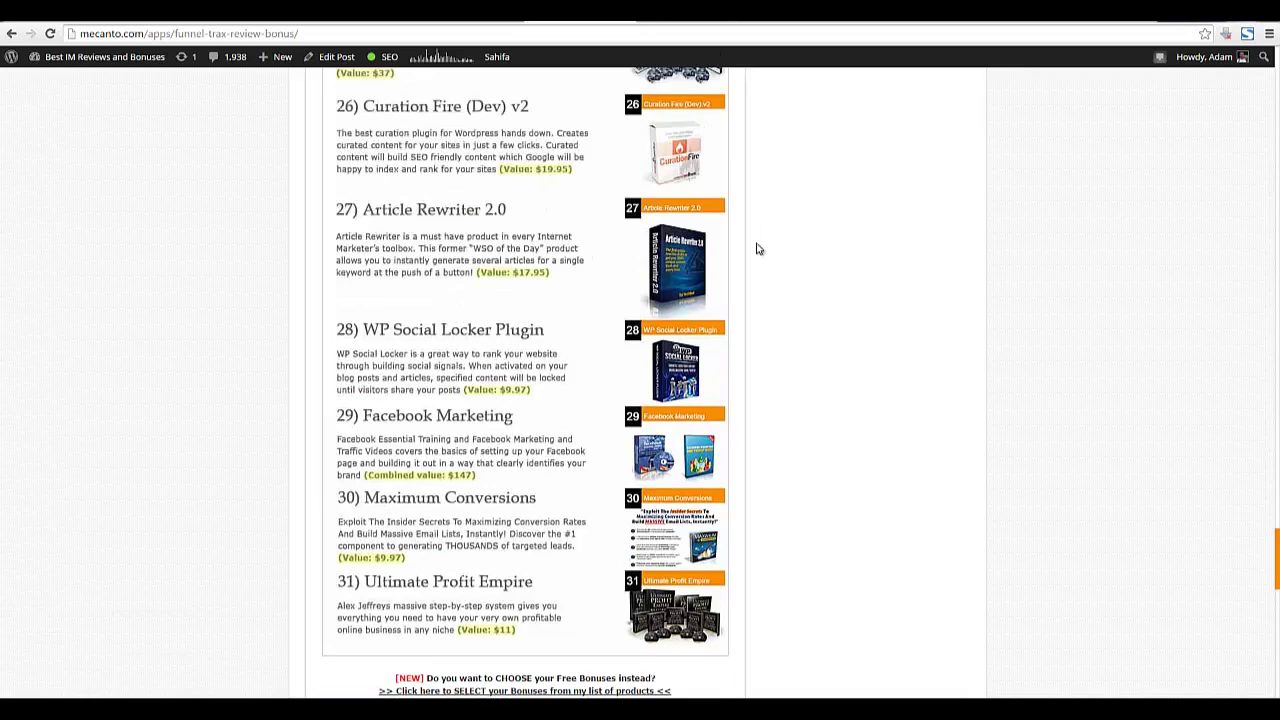
Load the mecanto.com/choose-bonuses/ page in the separate tab.
scroll(587, 83, "up", 1)
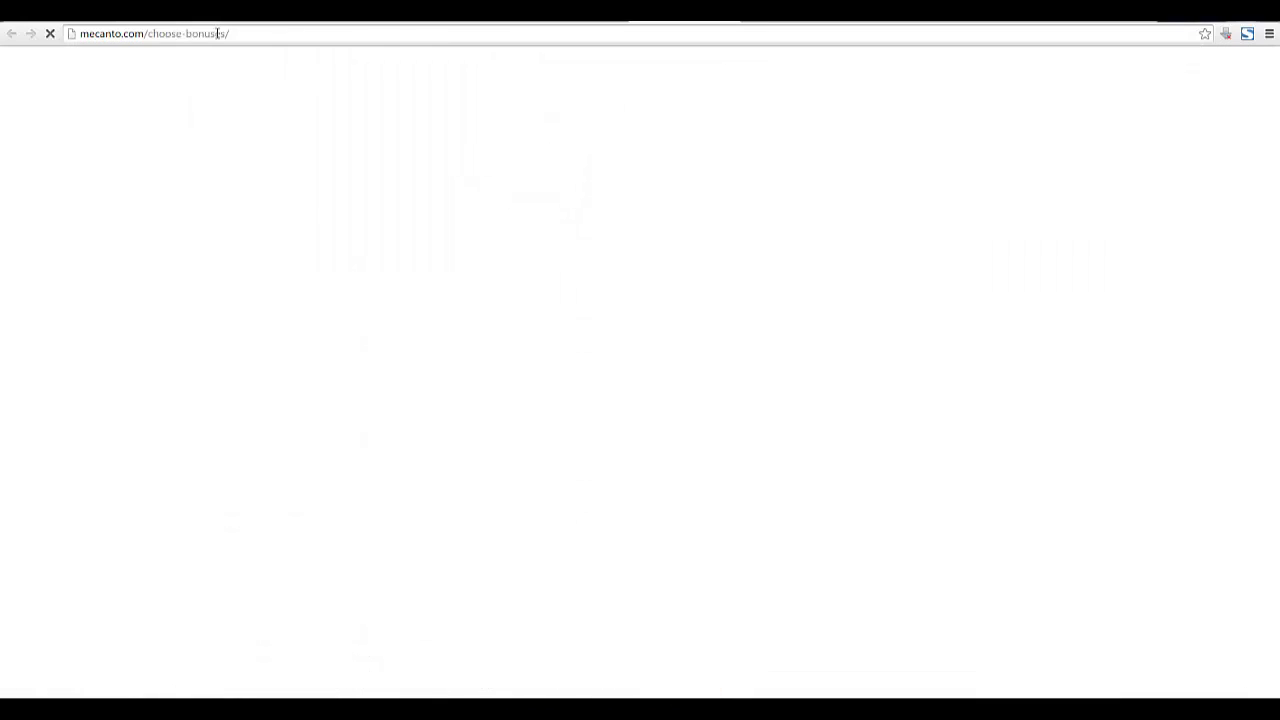
type("s/")
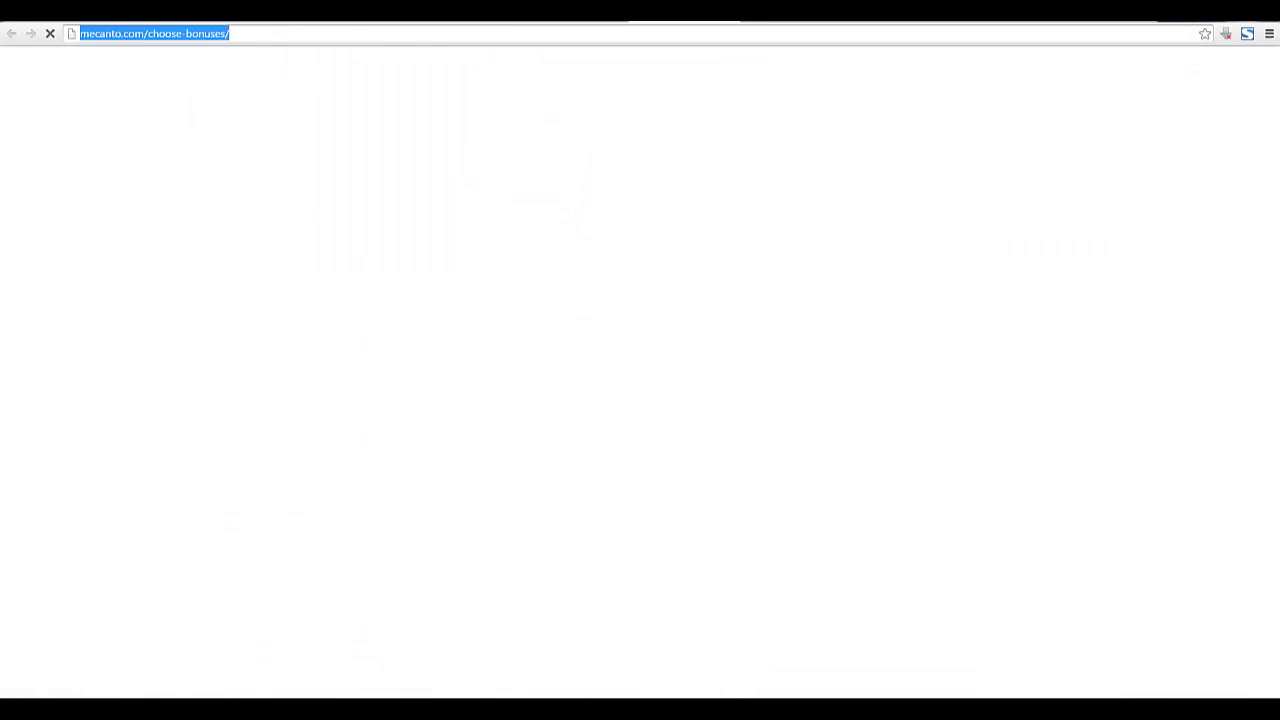
left_click(1227, 653)
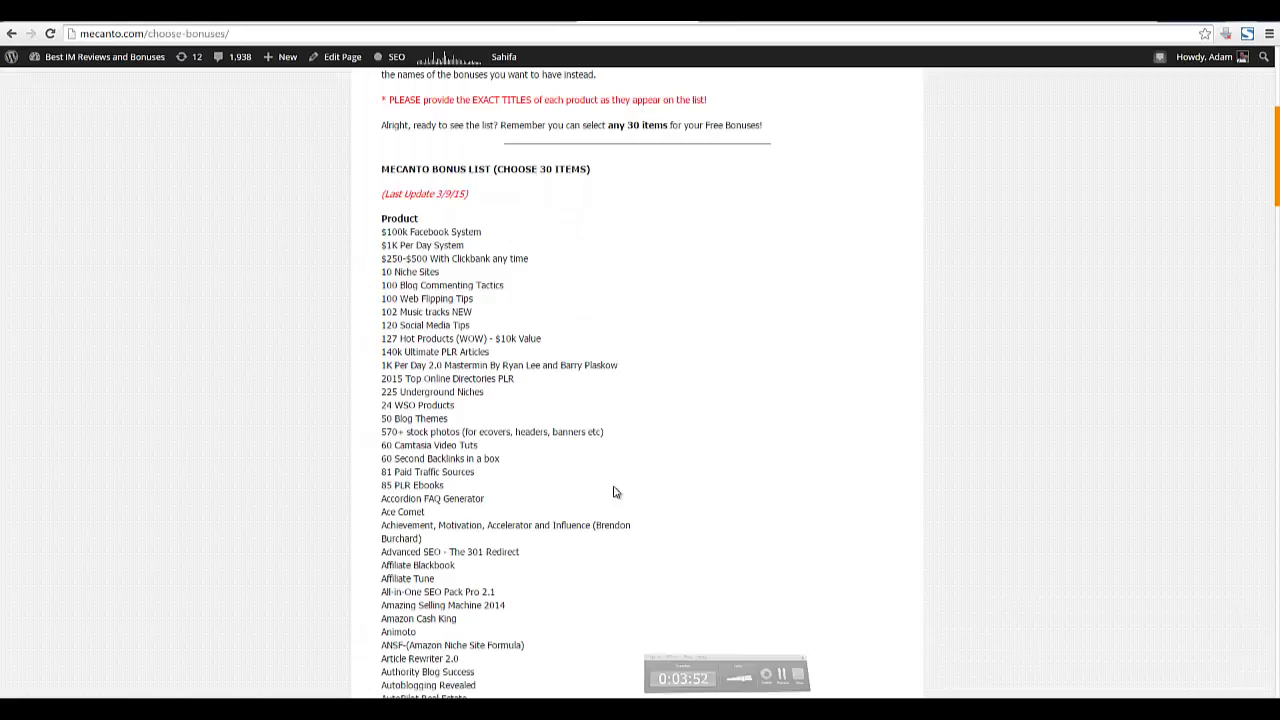
Look through the Mecanto bonus list of selectable products down to the WP plugins, and return to the Funnel Trax review page.
scroll(611, 491, "down", 1)
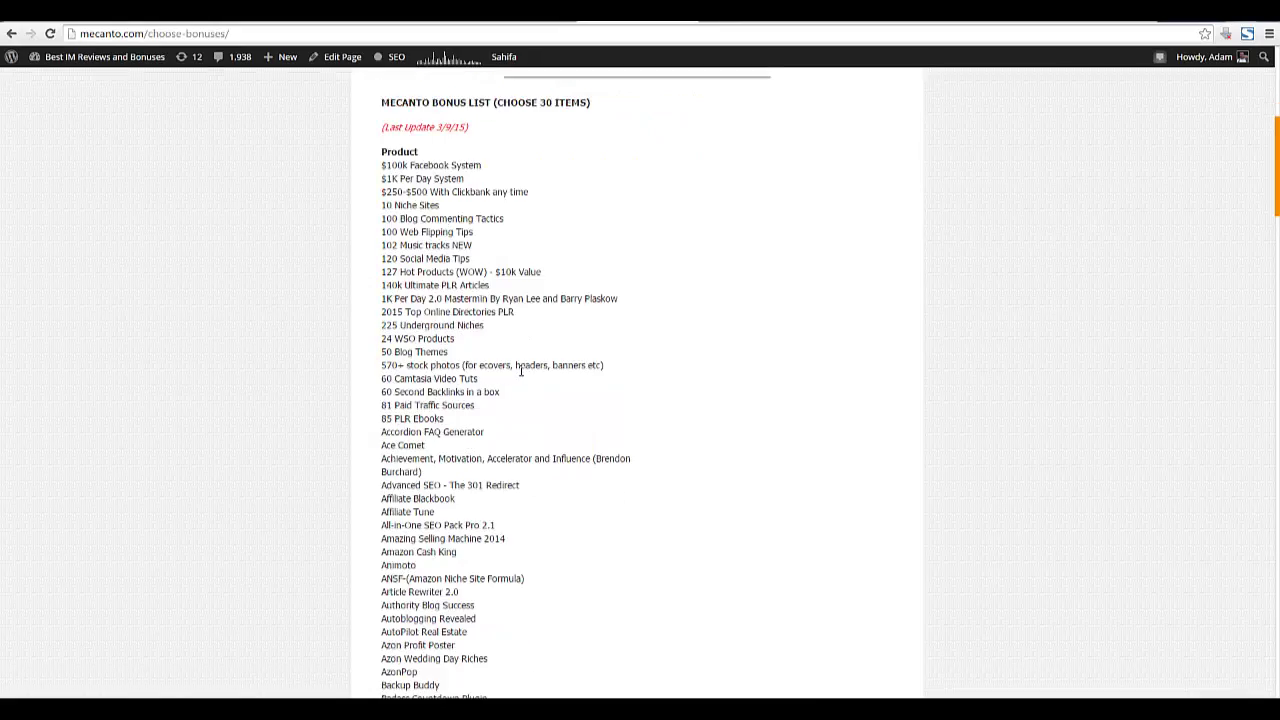
scroll(448, 287, "down", 3)
scroll(437, 287, "down", 20)
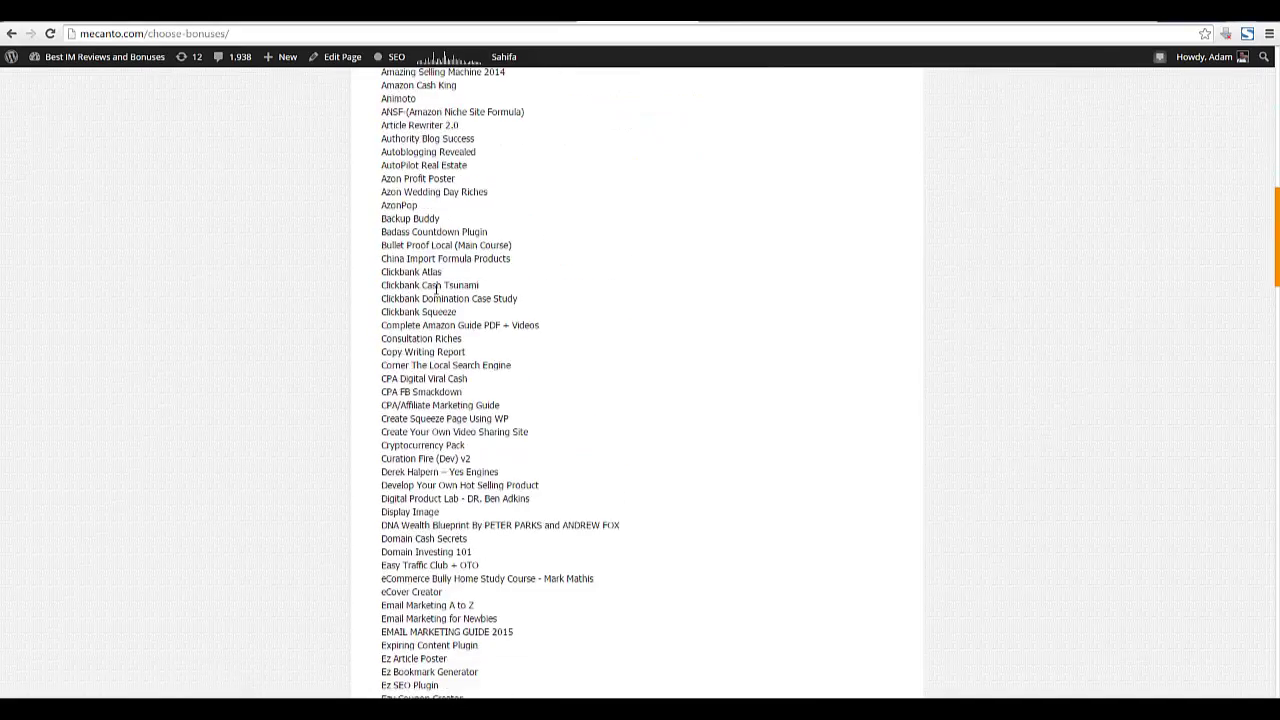
scroll(430, 334, "down", 10)
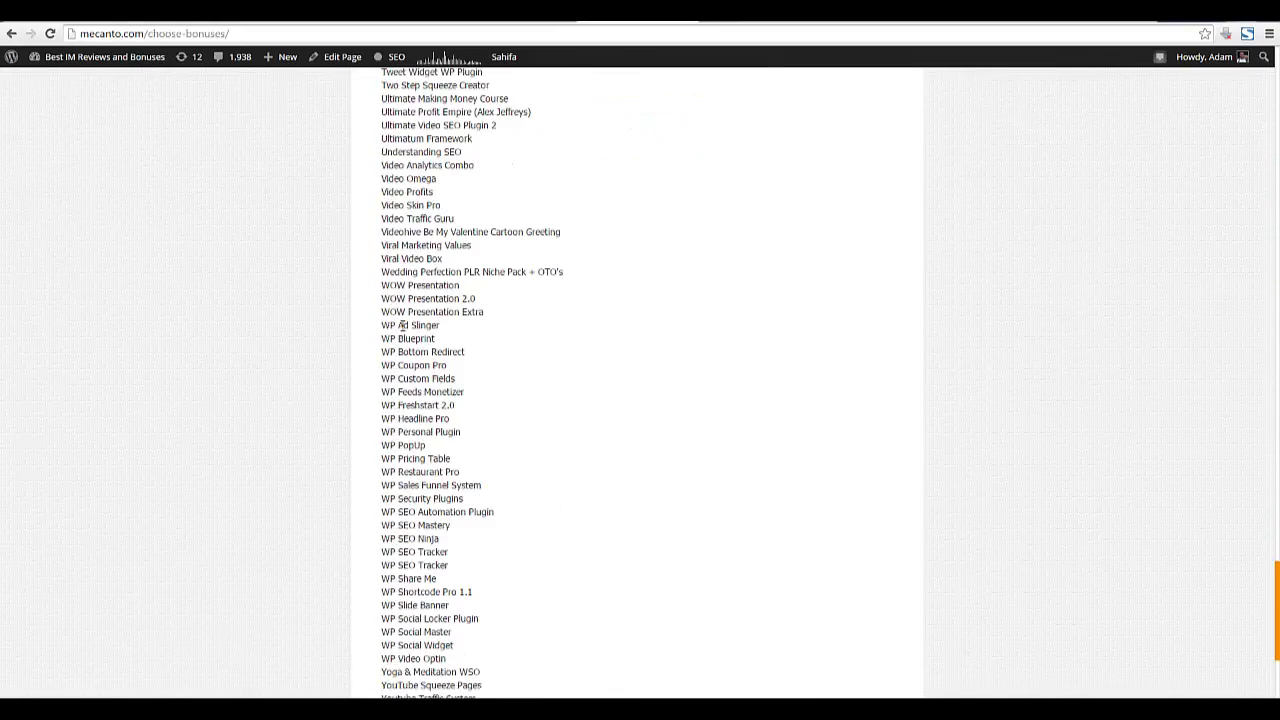
scroll(401, 325, "down", 3)
scroll(400, 333, "up", 5)
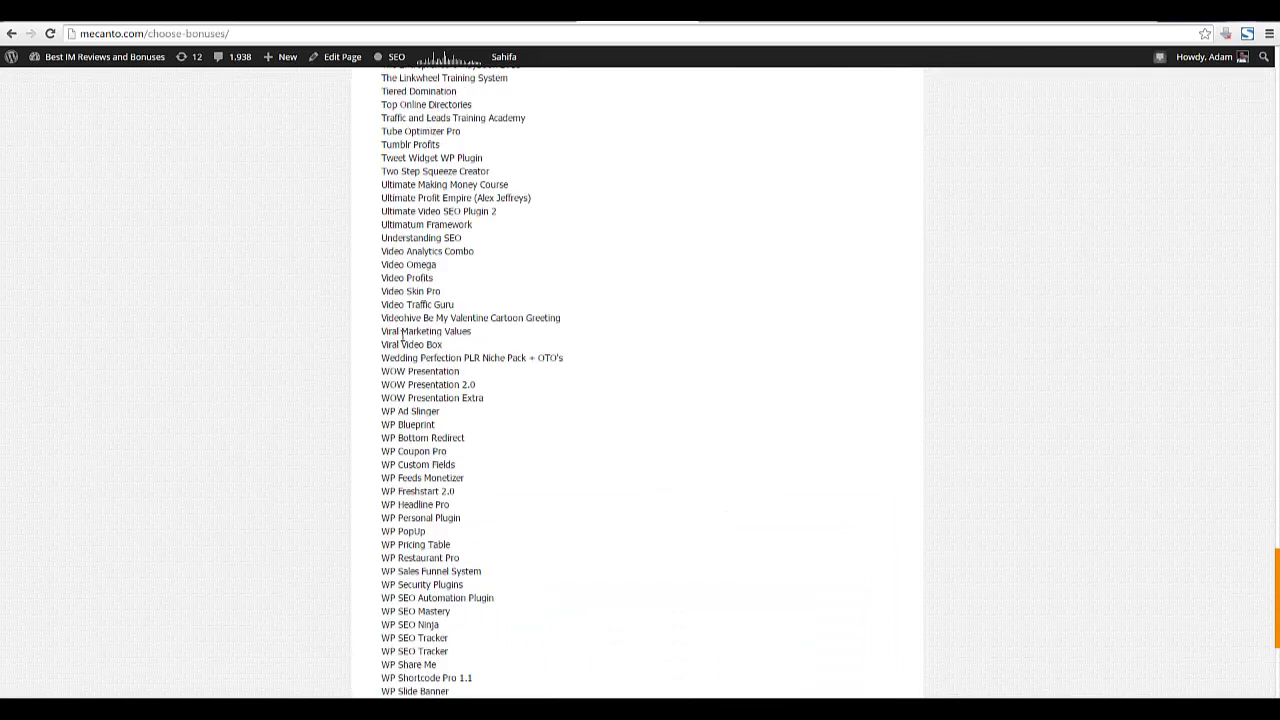
left_click(549, 20)
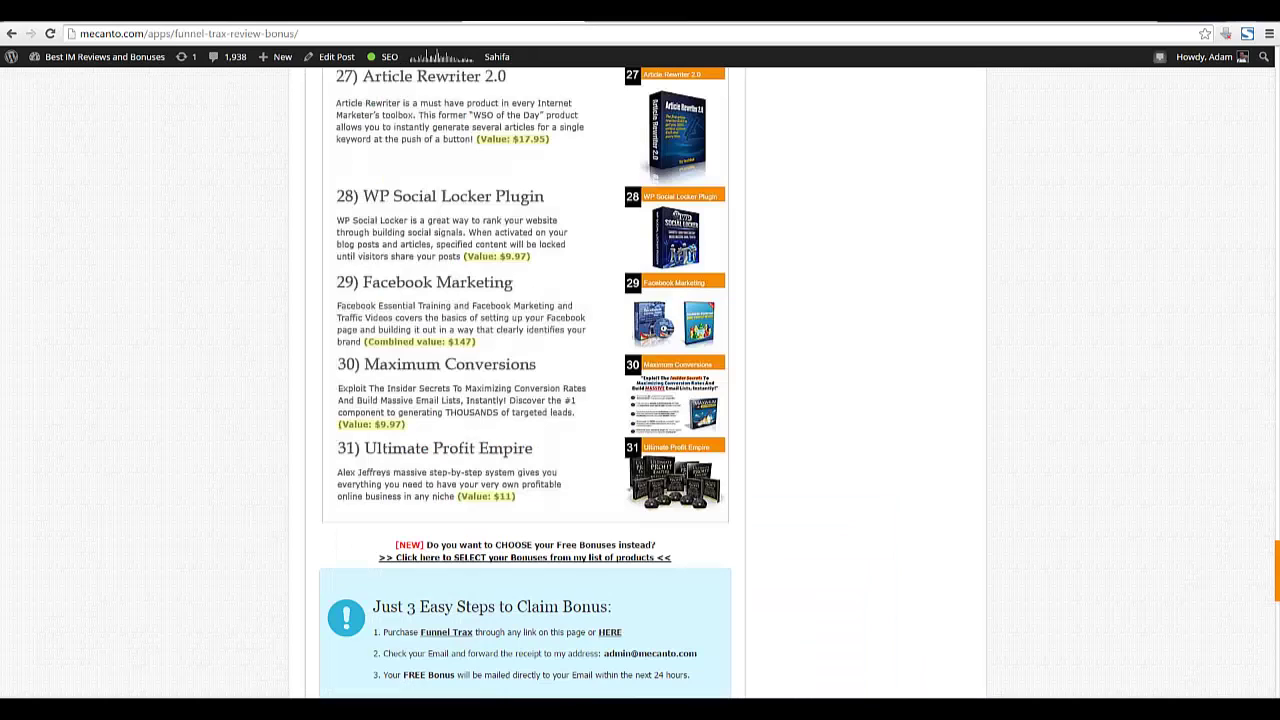